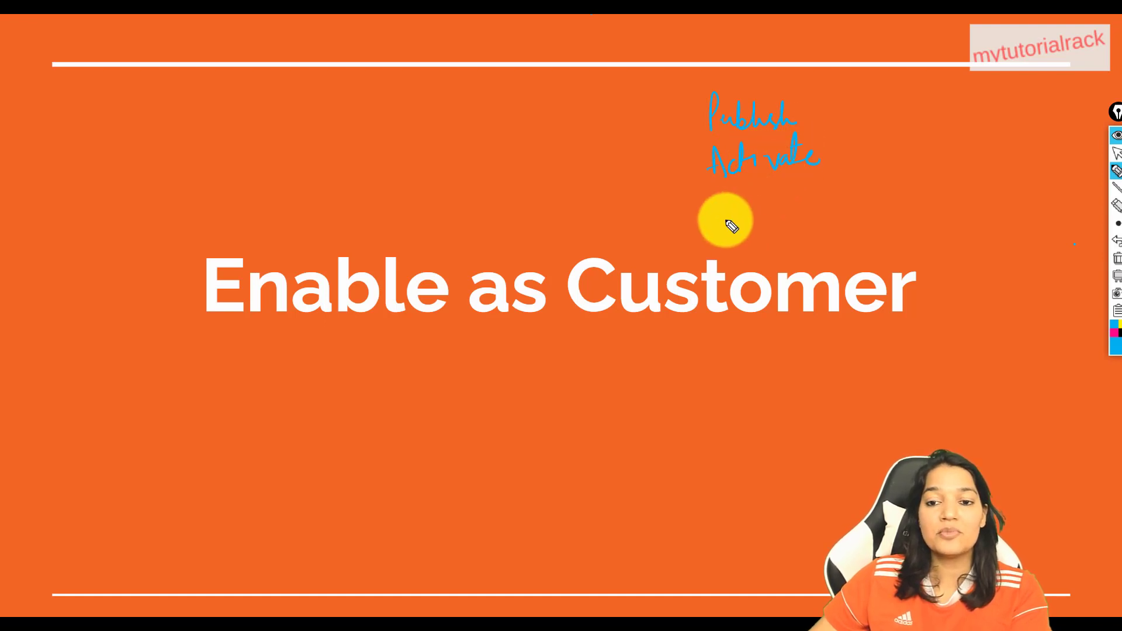
Handwrite 'Activate' and underline the Enable as Customer title on the slide, then erase all the ink
mouse_move(720, 201)
mouse_down()
mouse_move(759, 217)
mouse_move(781, 197)
mouse_move(786, 220)
mouse_move(842, 190)
mouse_move(796, 207)
mouse_move(794, 223)
mouse_move(828, 215)
mouse_up()
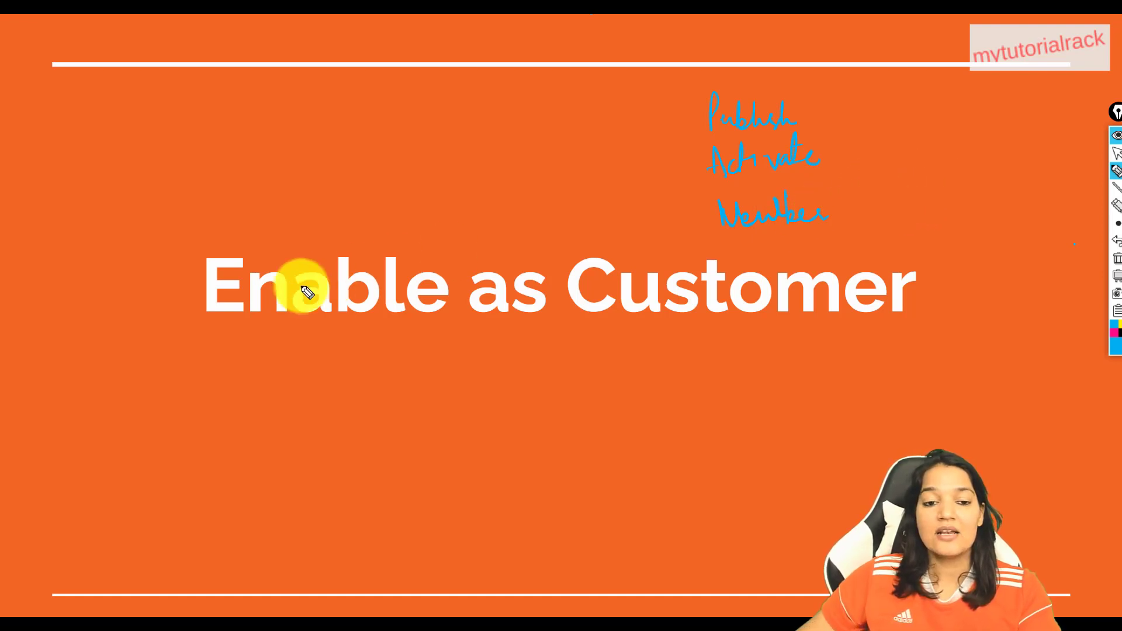
drag(216, 337, 882, 312)
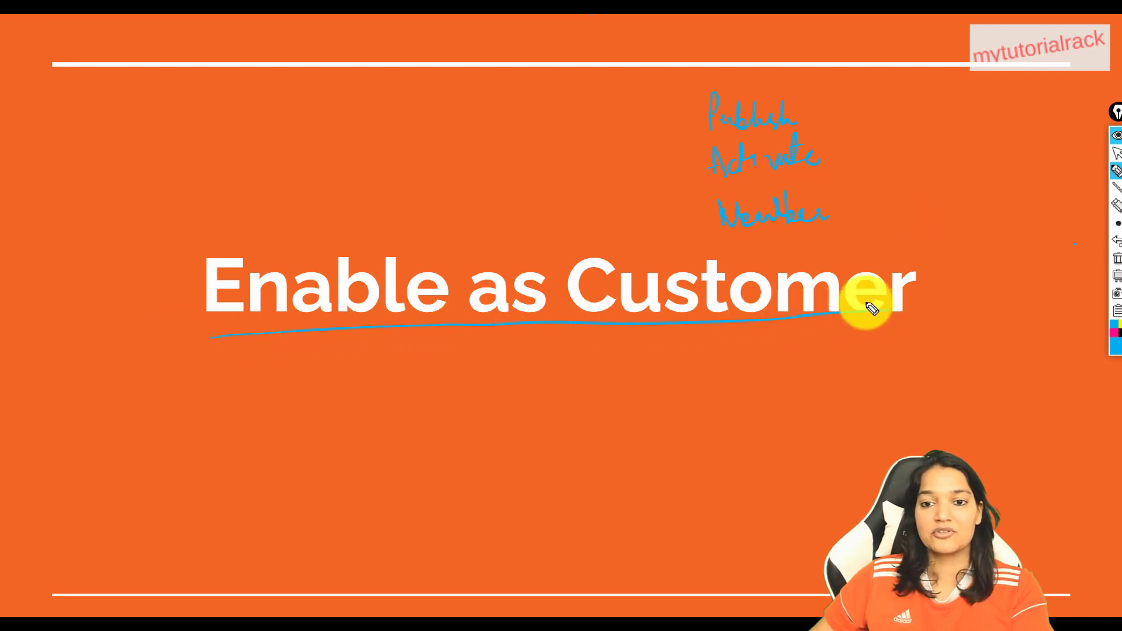
click(1117, 259)
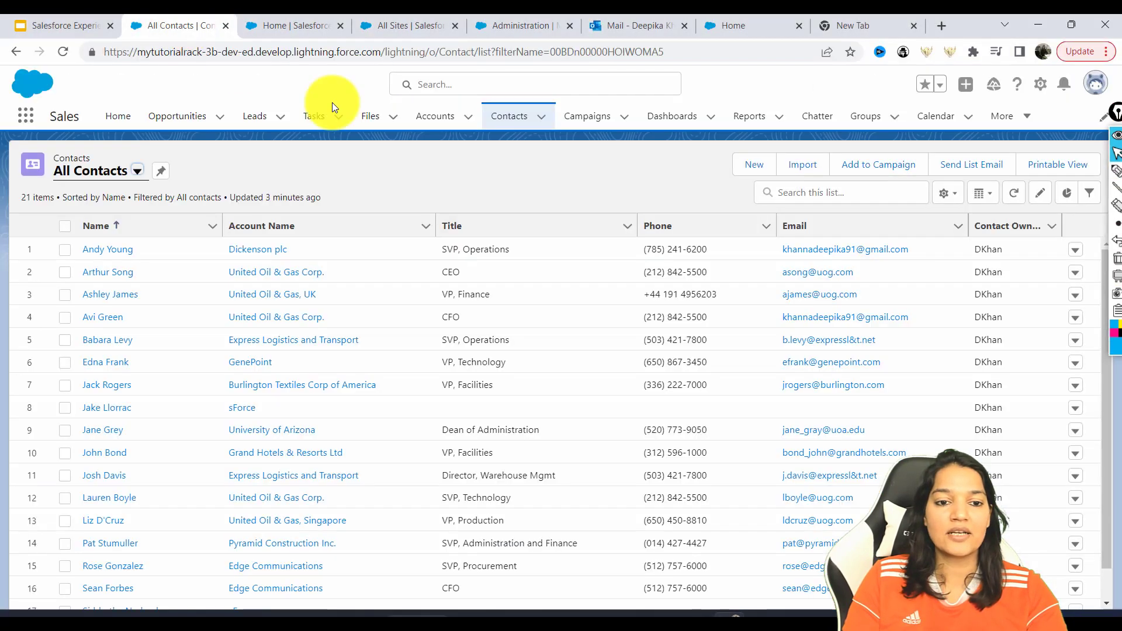
Open the Contact object's Contact Layout in the page layout editor from Setup
click(1040, 83)
click(985, 255)
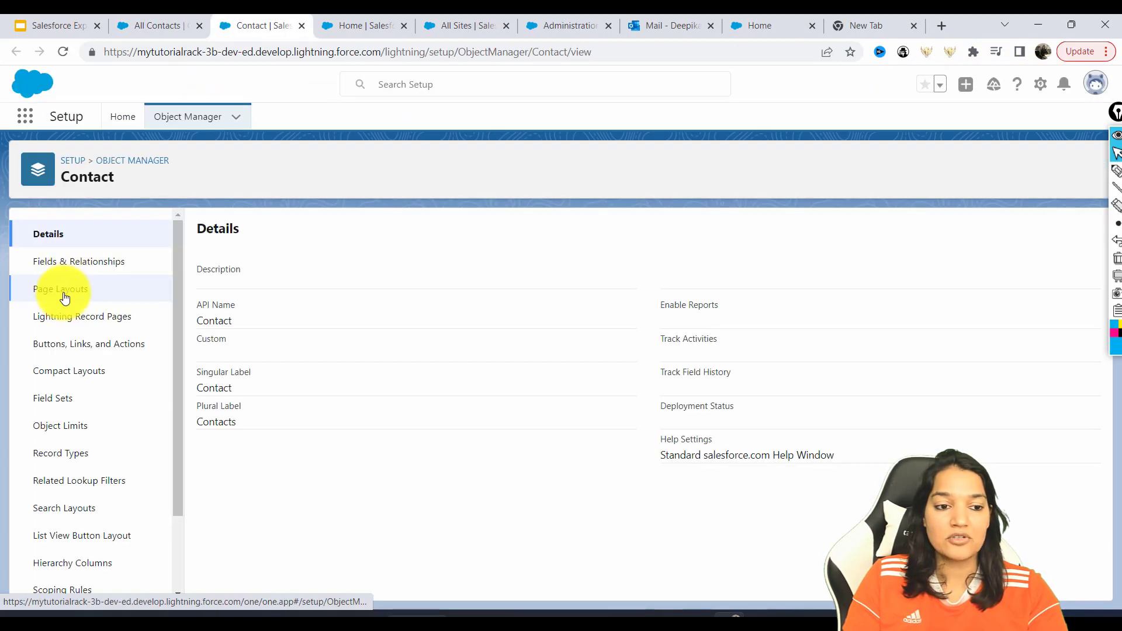
click(65, 296)
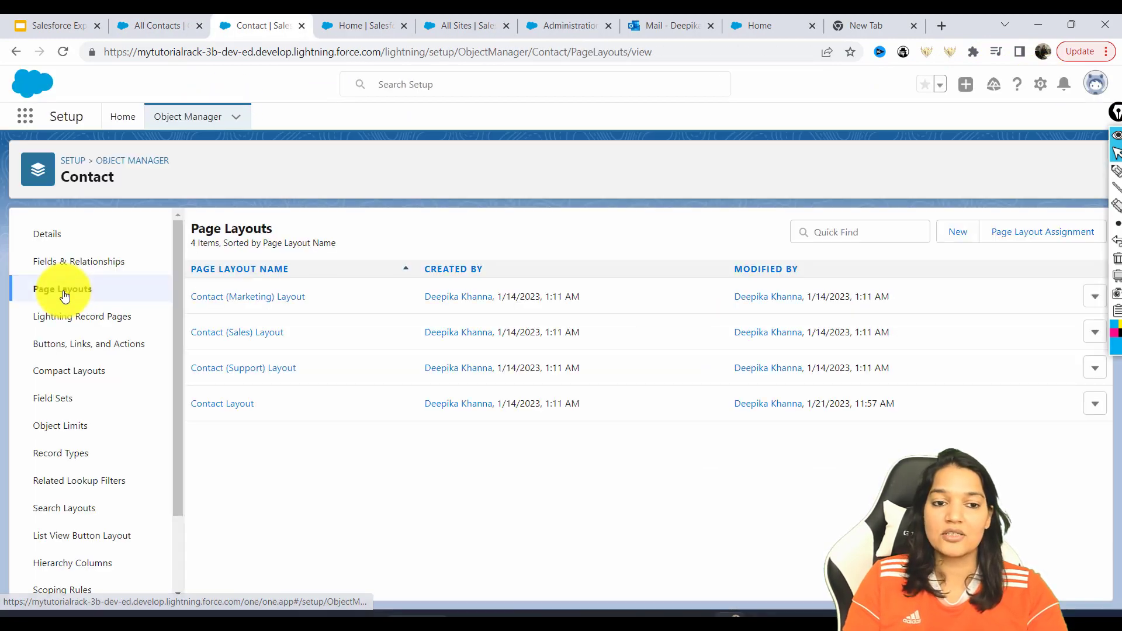
click(225, 405)
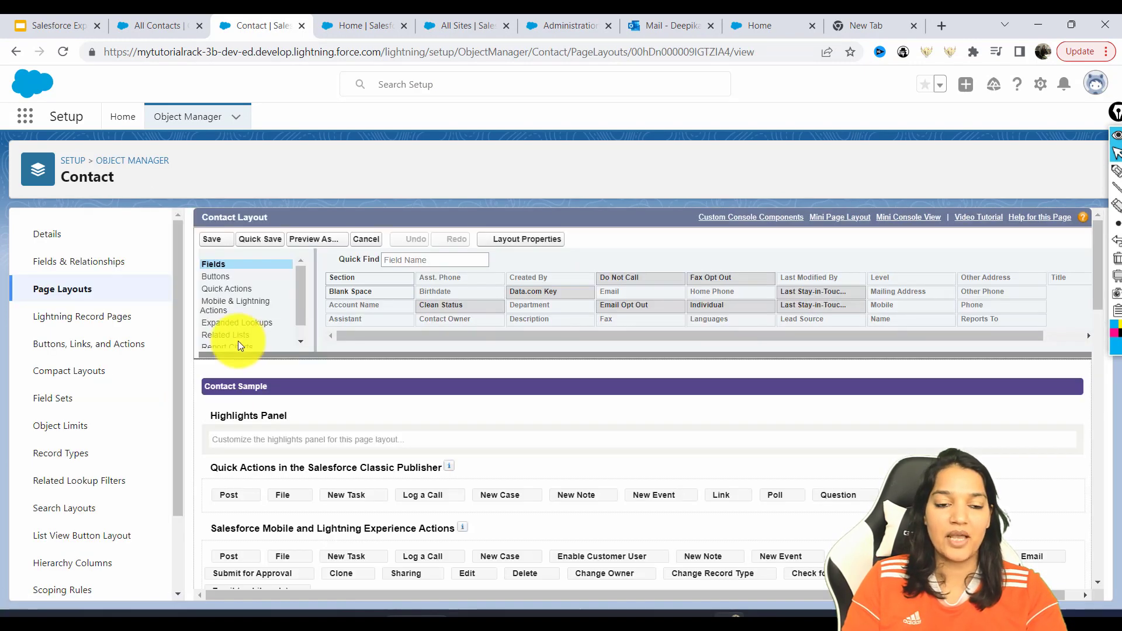
click(222, 277)
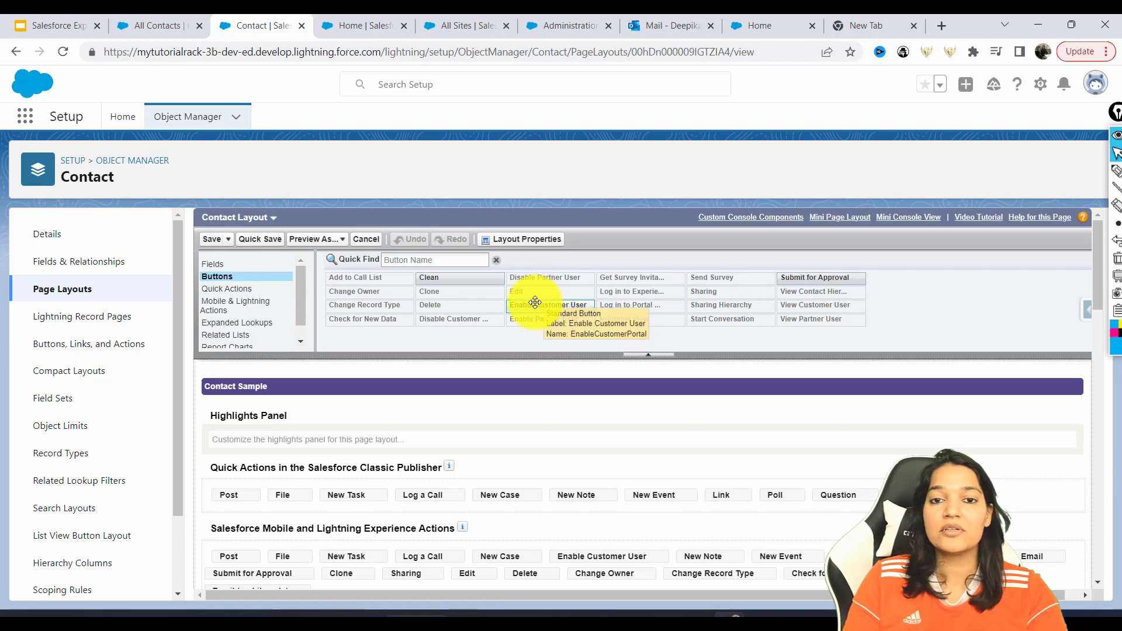
drag(535, 302, 720, 592)
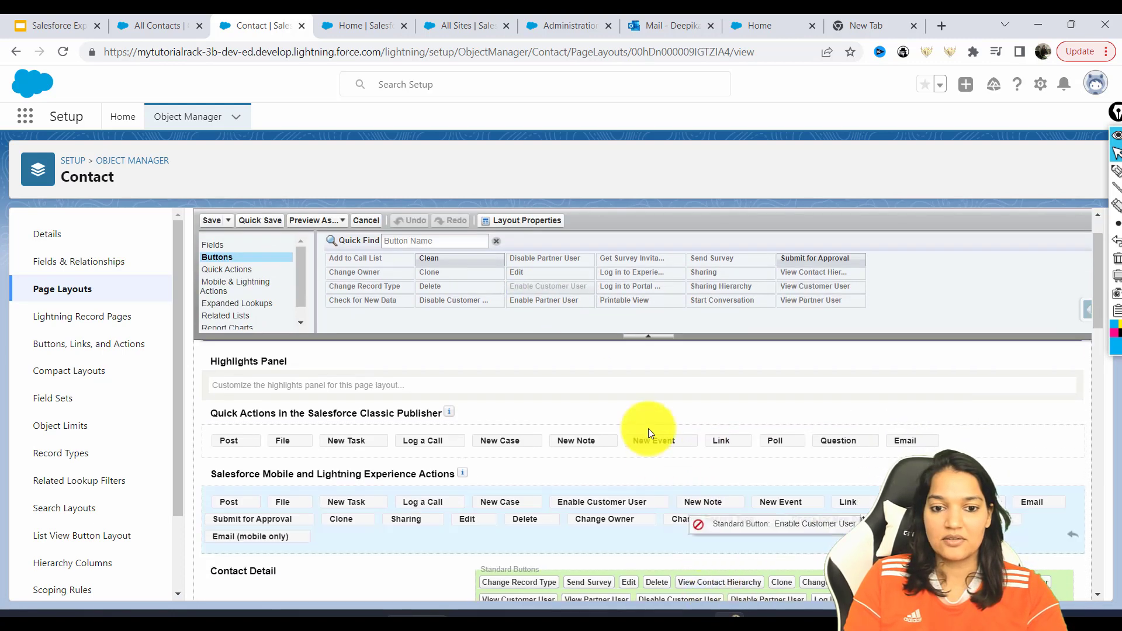
Add Enable Customer User from Mobile & Lightning Actions to the layout's actions section
click(259, 273)
click(257, 285)
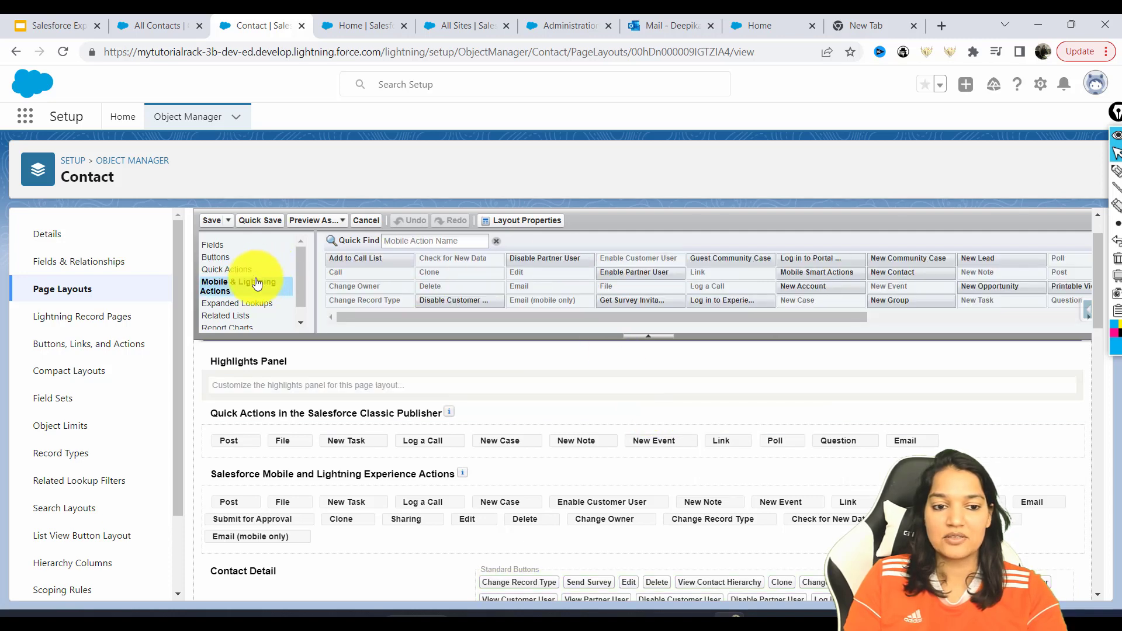
click(424, 240)
text(enab)
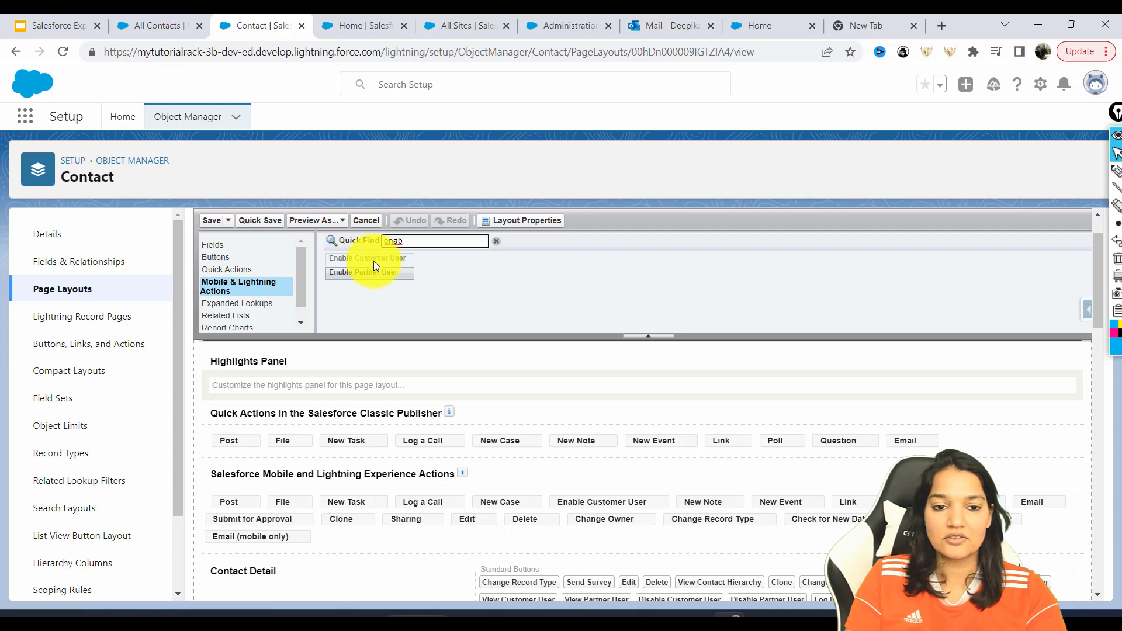
scroll(643, 260, down, 3)
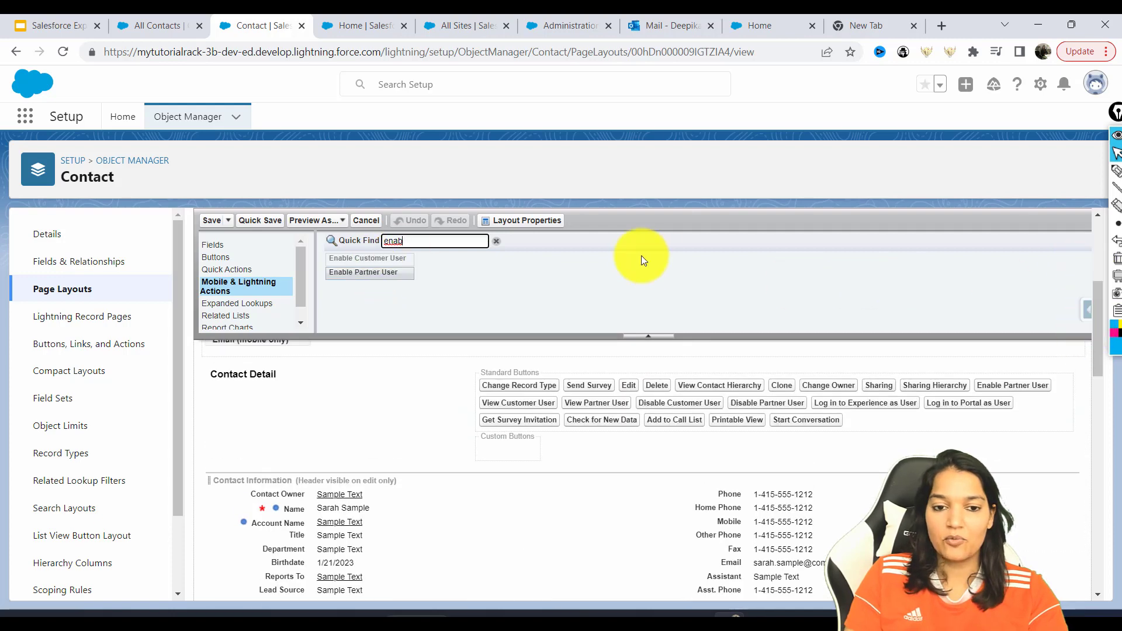
click(351, 259)
drag(382, 263, 801, 375)
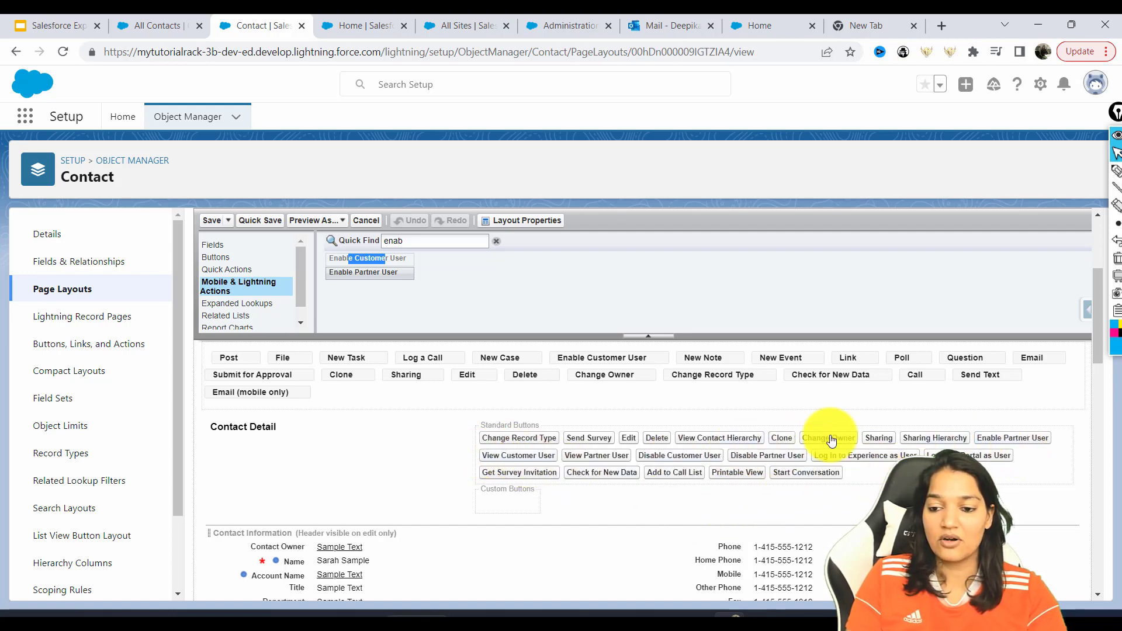
Confirm Enable Customer User appears on the Contact Layout and save the layout
key(ctrl+f)
text(Enable Customer User)
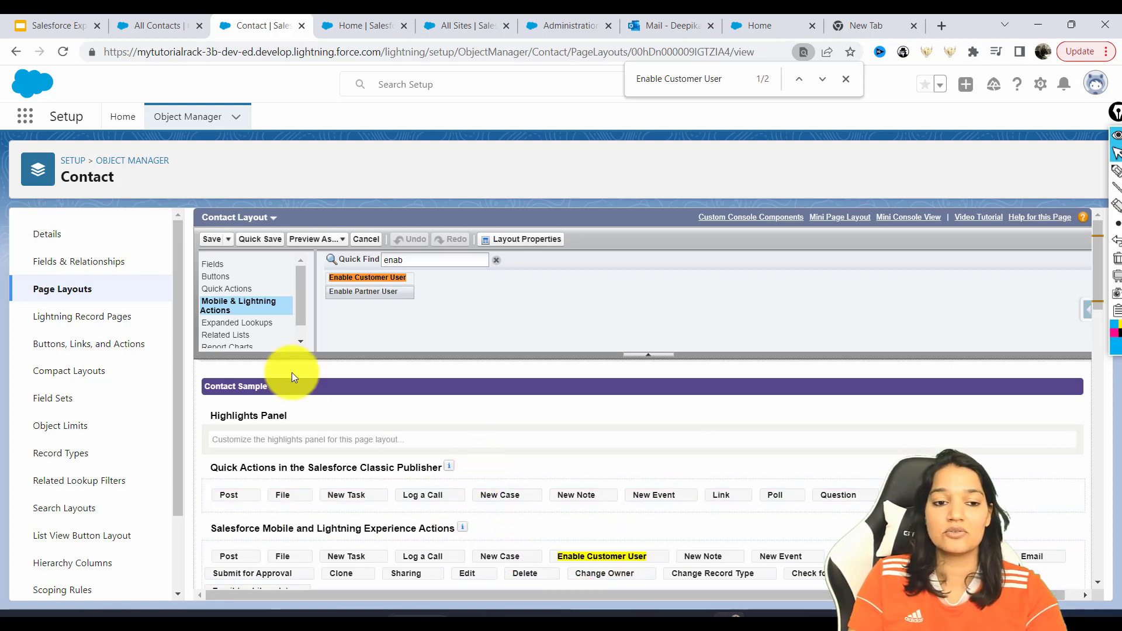
click(213, 244)
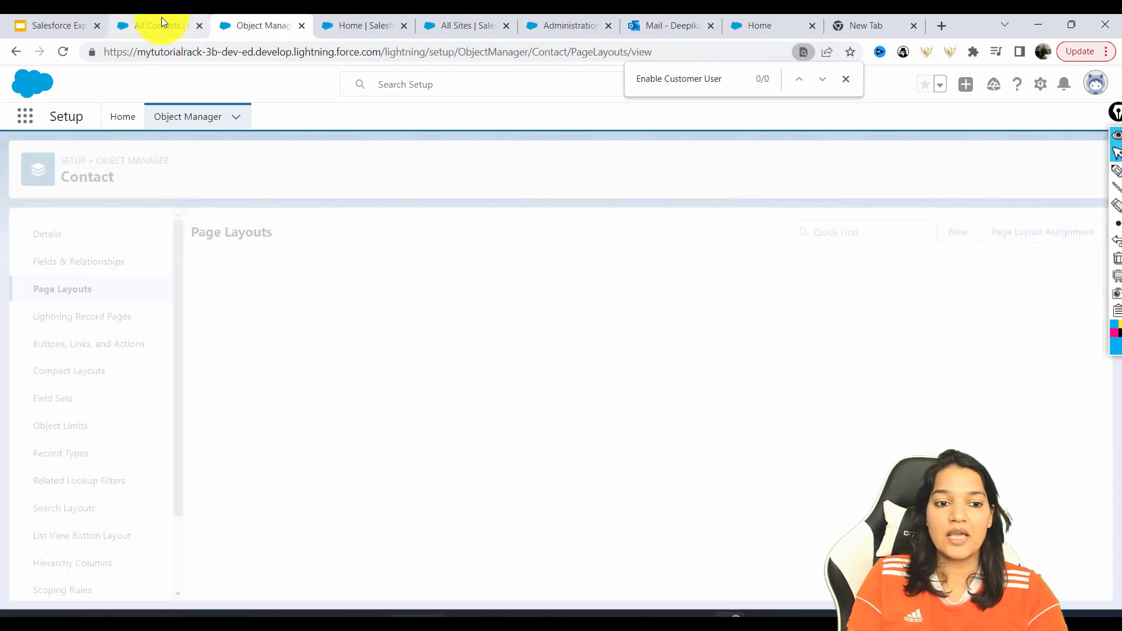
Open the CEO contact's record from the contacts list and view its details
click(156, 25)
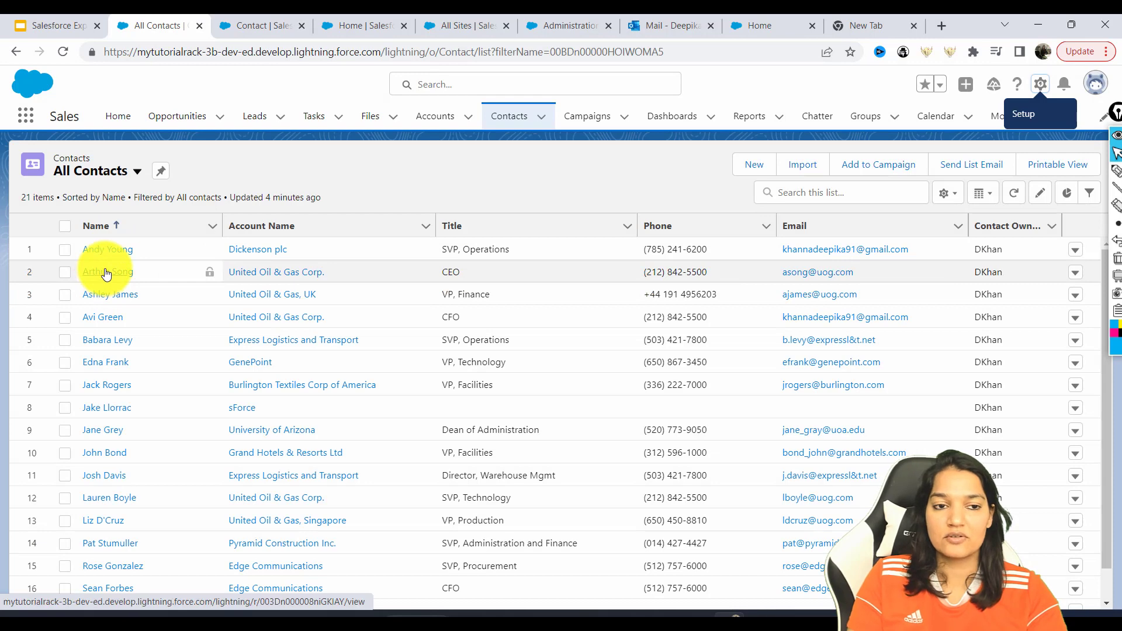
click(107, 273)
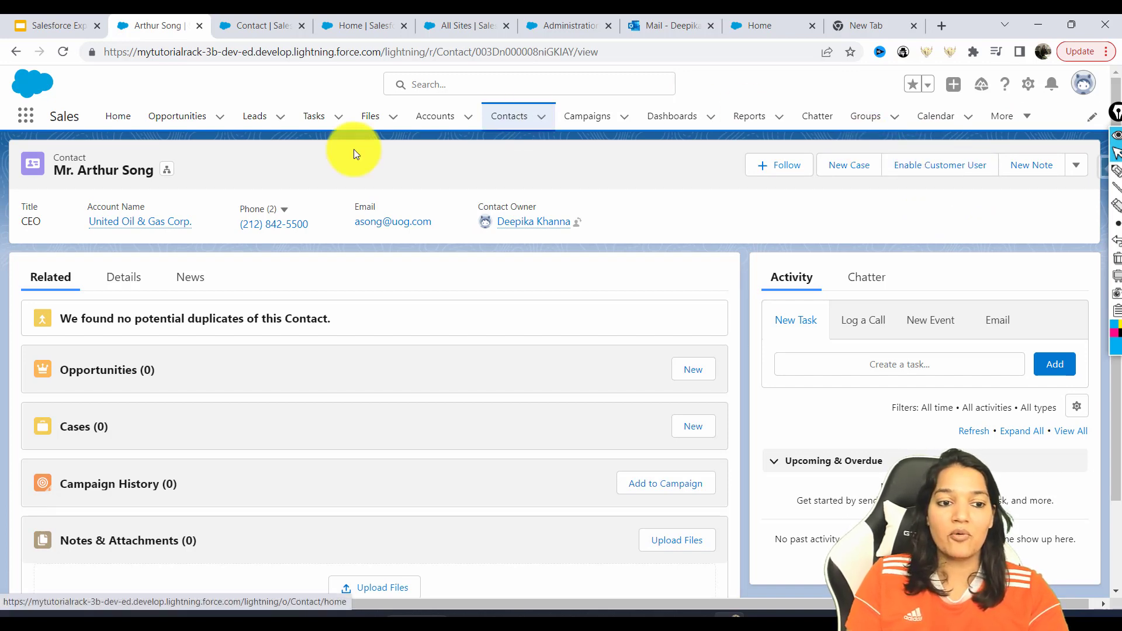
click(122, 280)
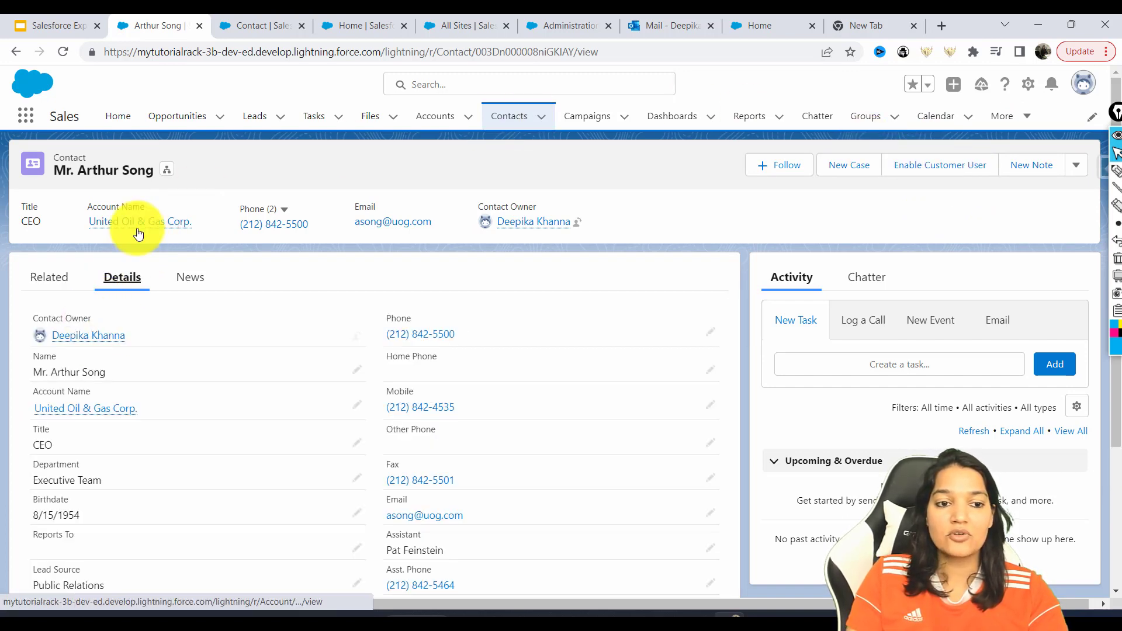
click(513, 121)
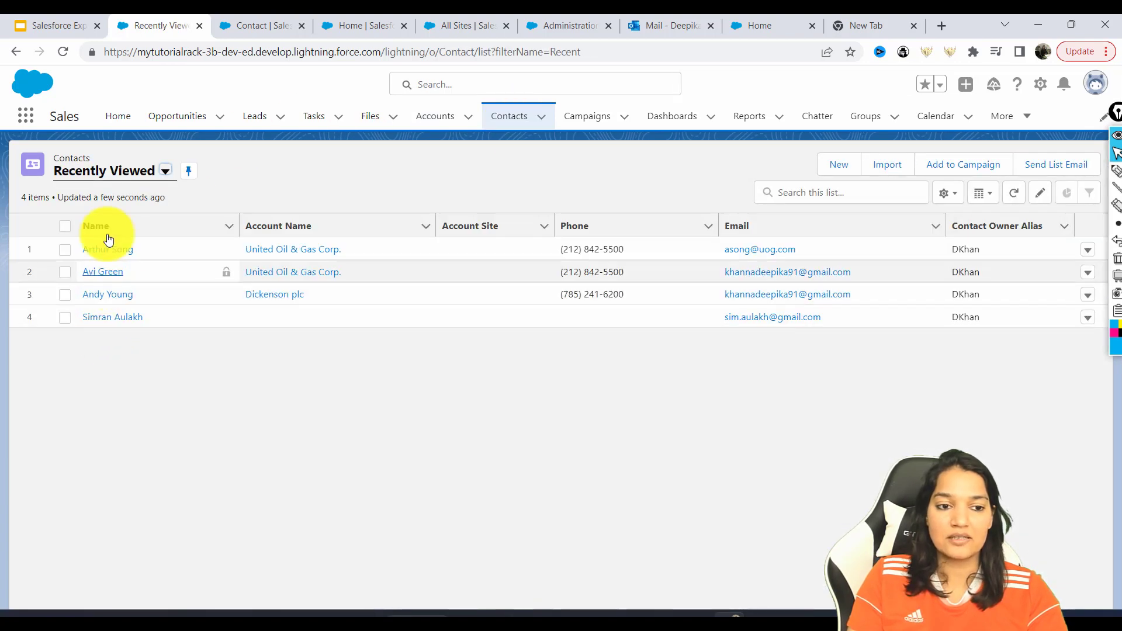
Switch to the All Contacts list view and open the Dean of Administration contact's details
click(107, 175)
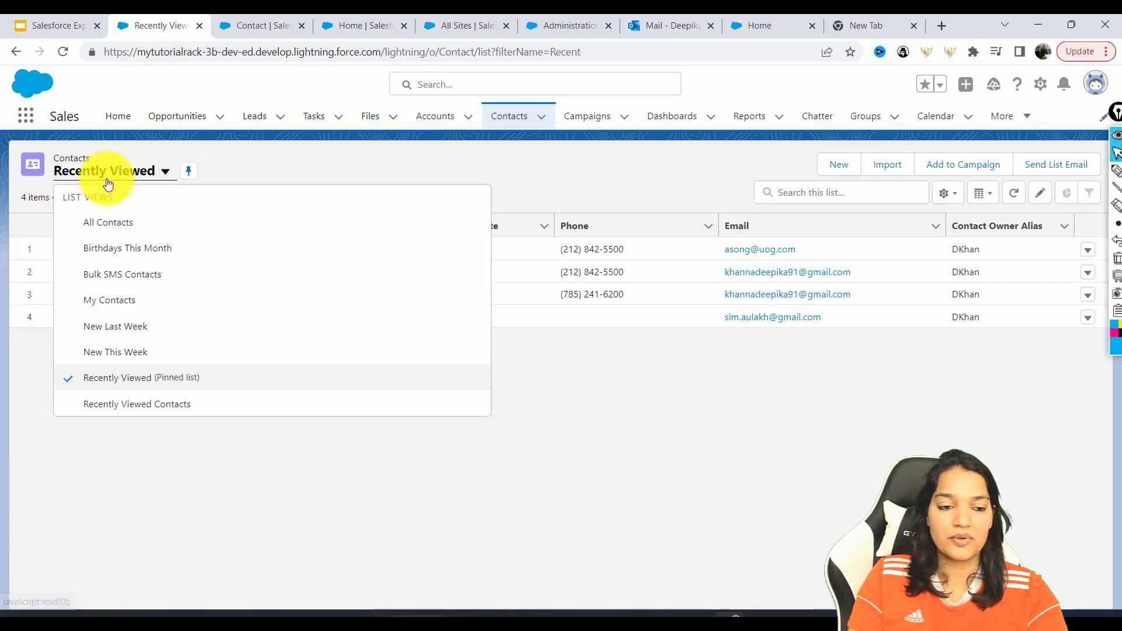
click(93, 221)
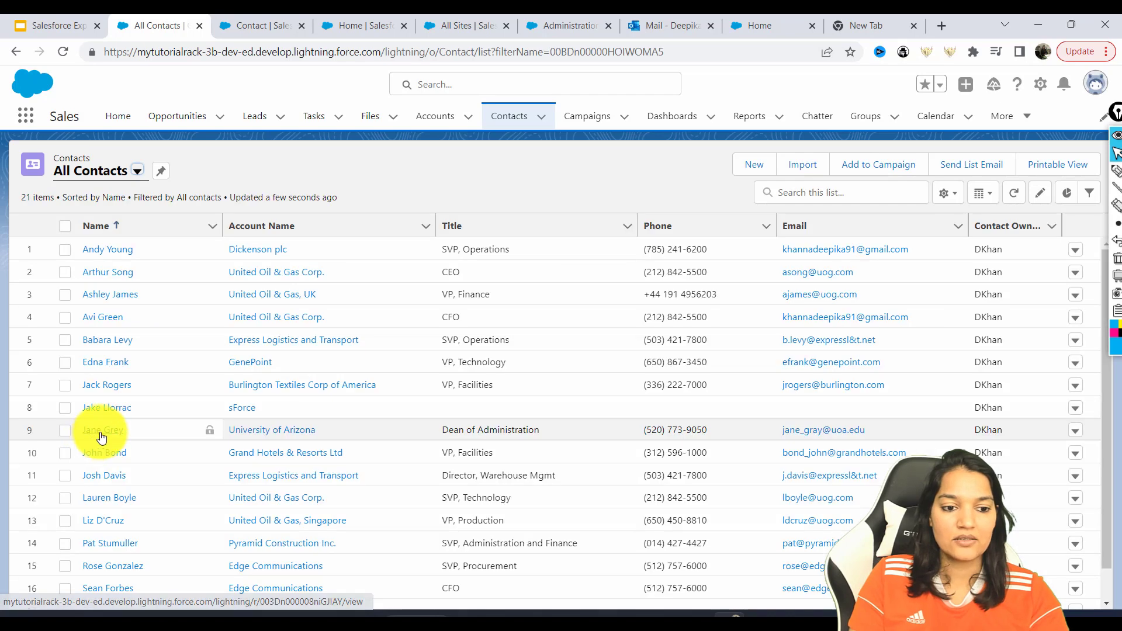
click(100, 433)
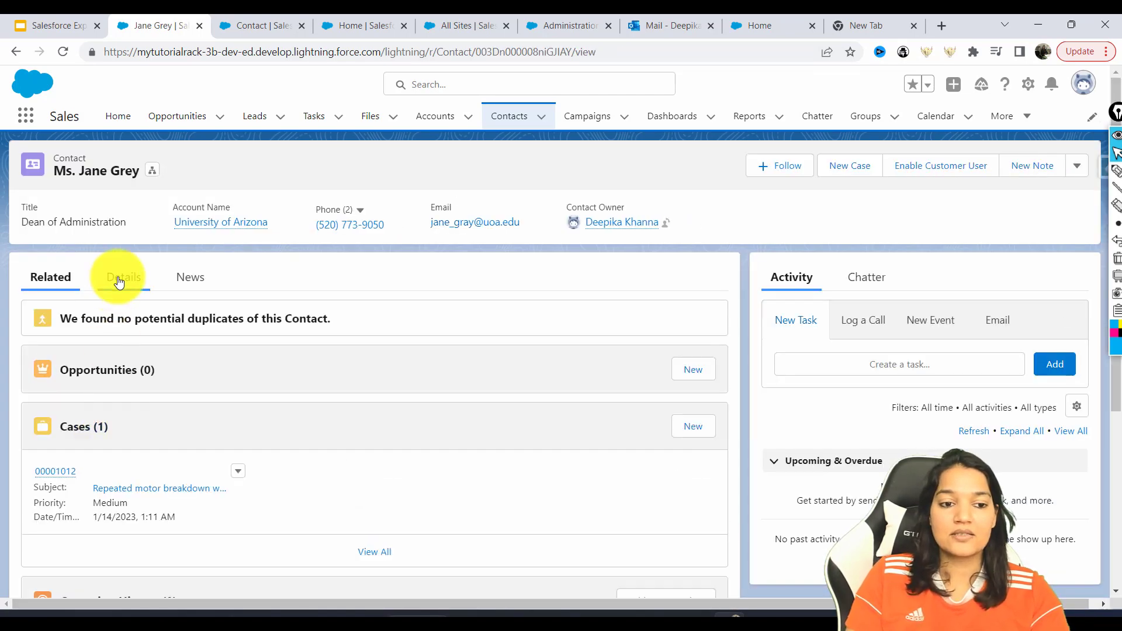
click(116, 279)
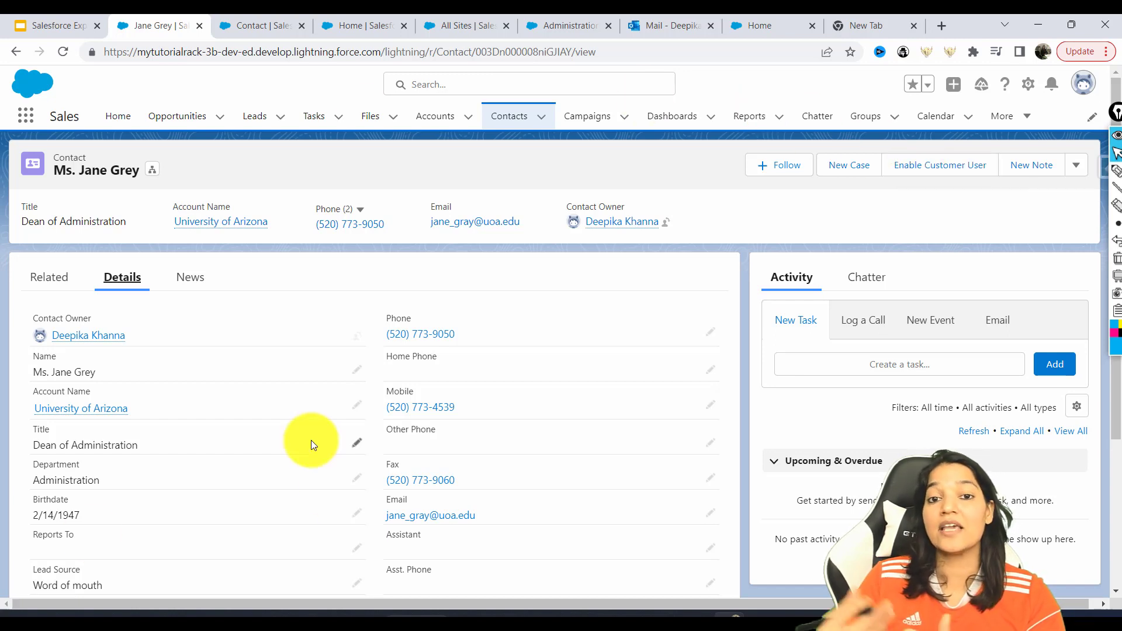
Enable the contact as a customer user, replacing the email with a new address, and save the user
click(915, 180)
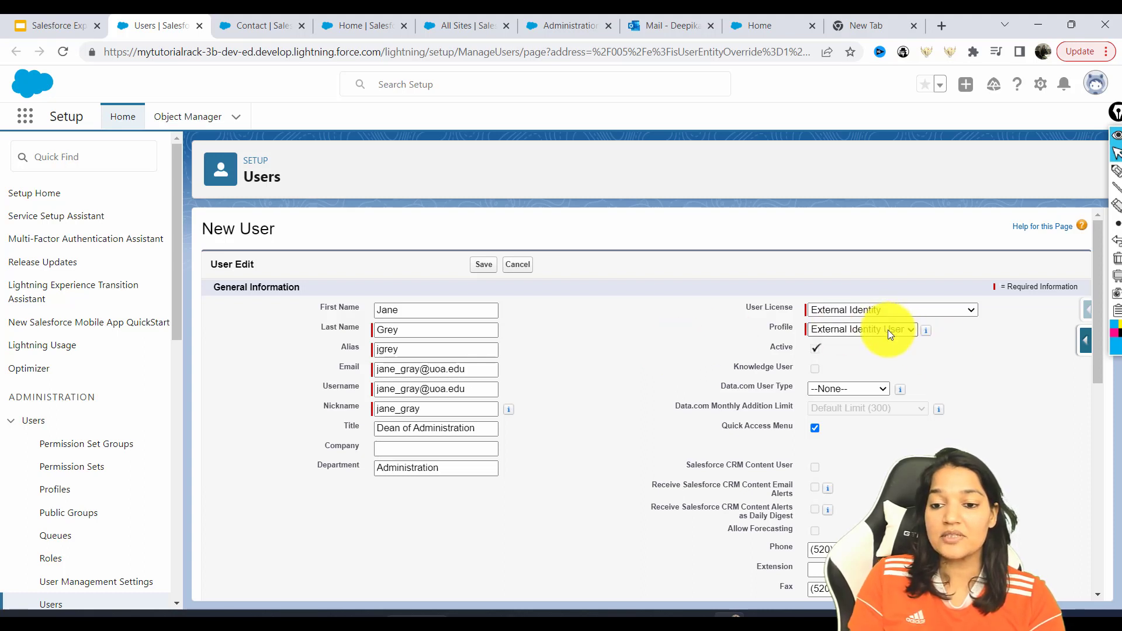
click(881, 313)
click(876, 318)
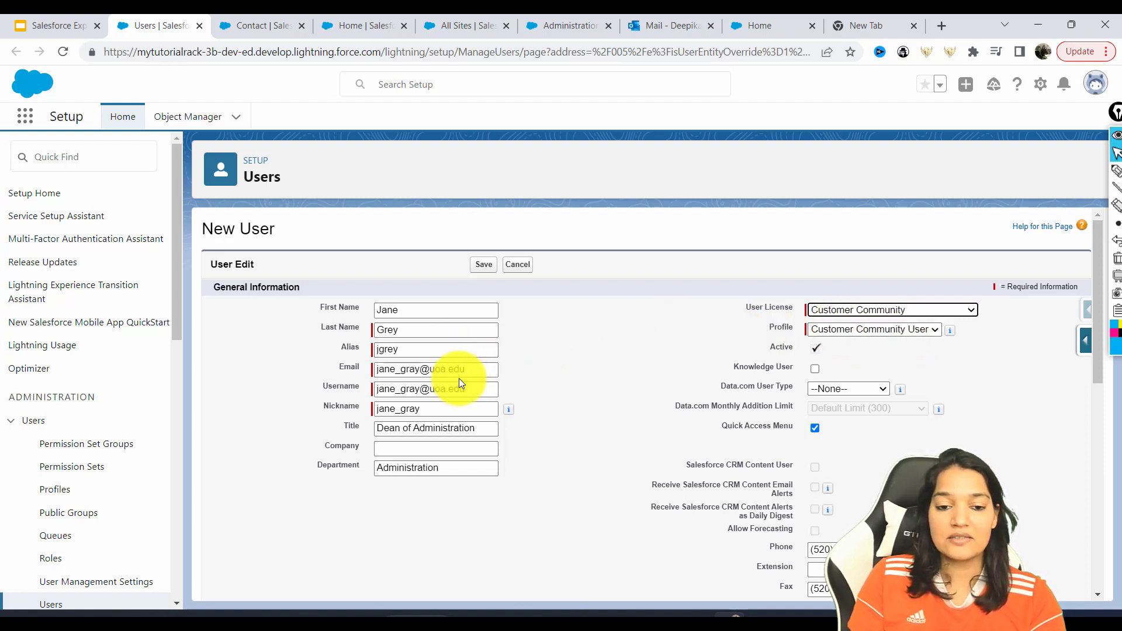
drag(474, 389, 370, 391)
drag(475, 370, 359, 367)
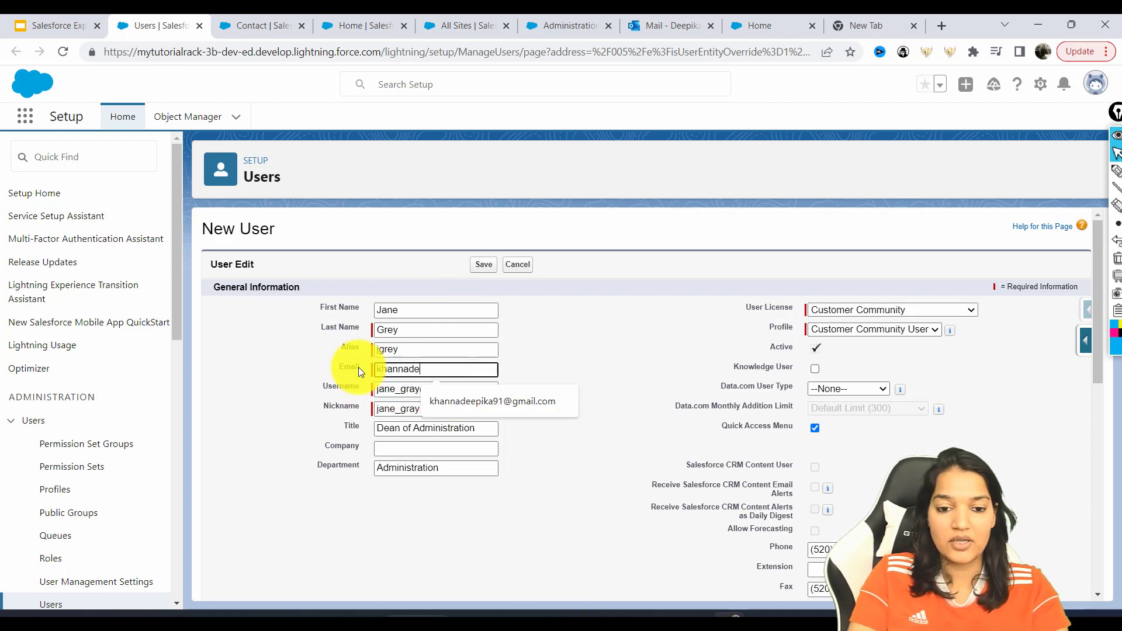
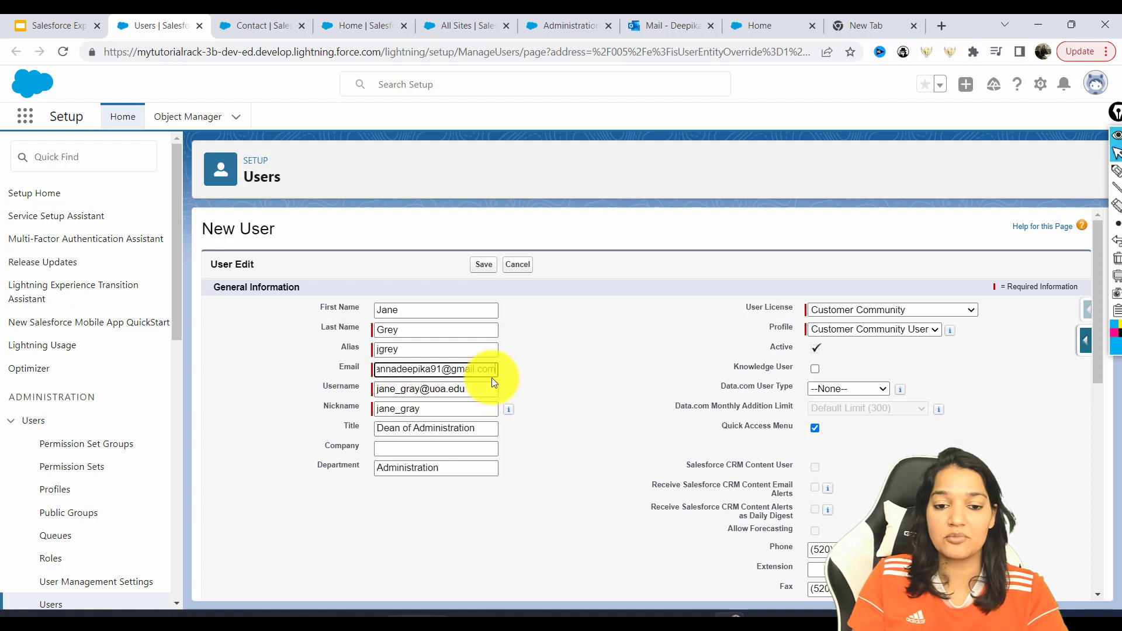
drag(493, 373, 394, 367)
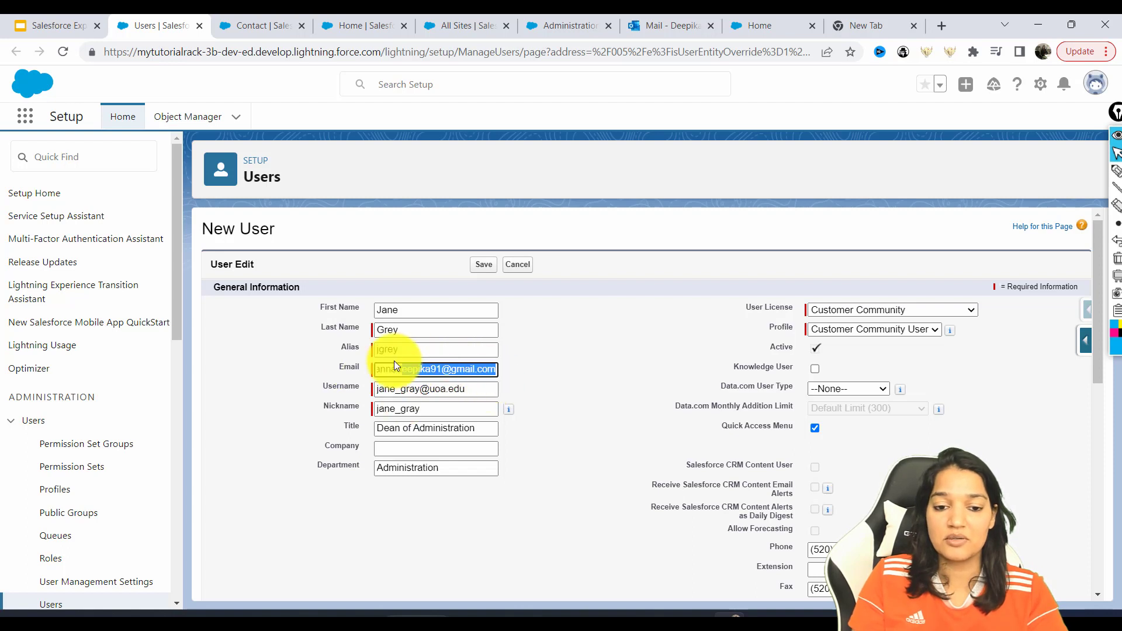
click(483, 265)
Accept the welcome-email prompt and copy the required setting name from the Invalid Data error
click(626, 376)
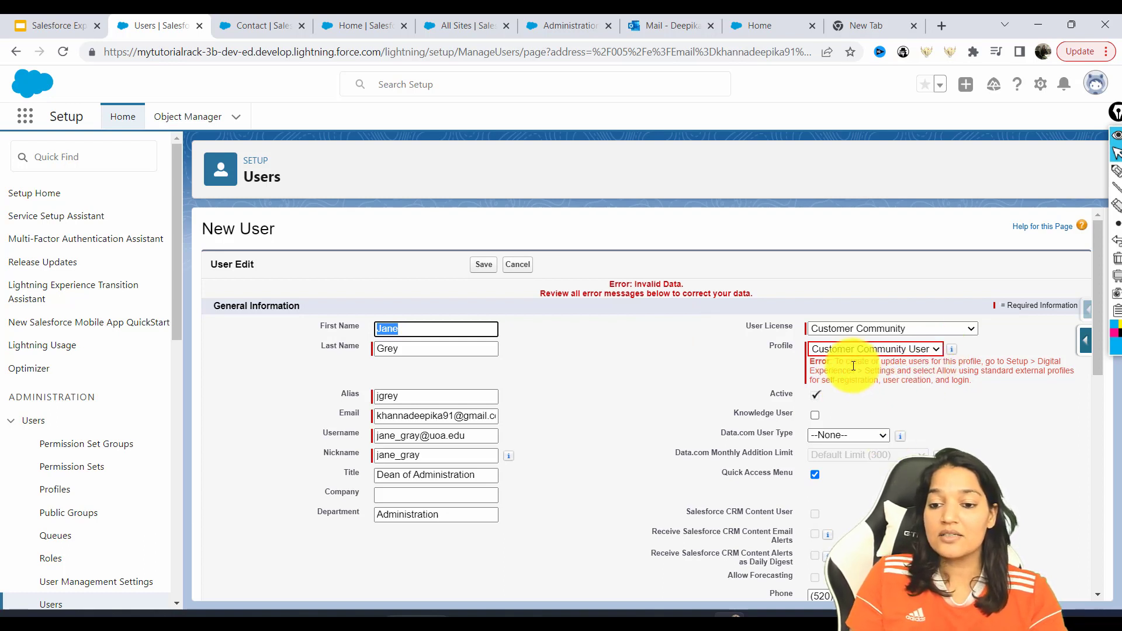
drag(844, 366, 993, 364)
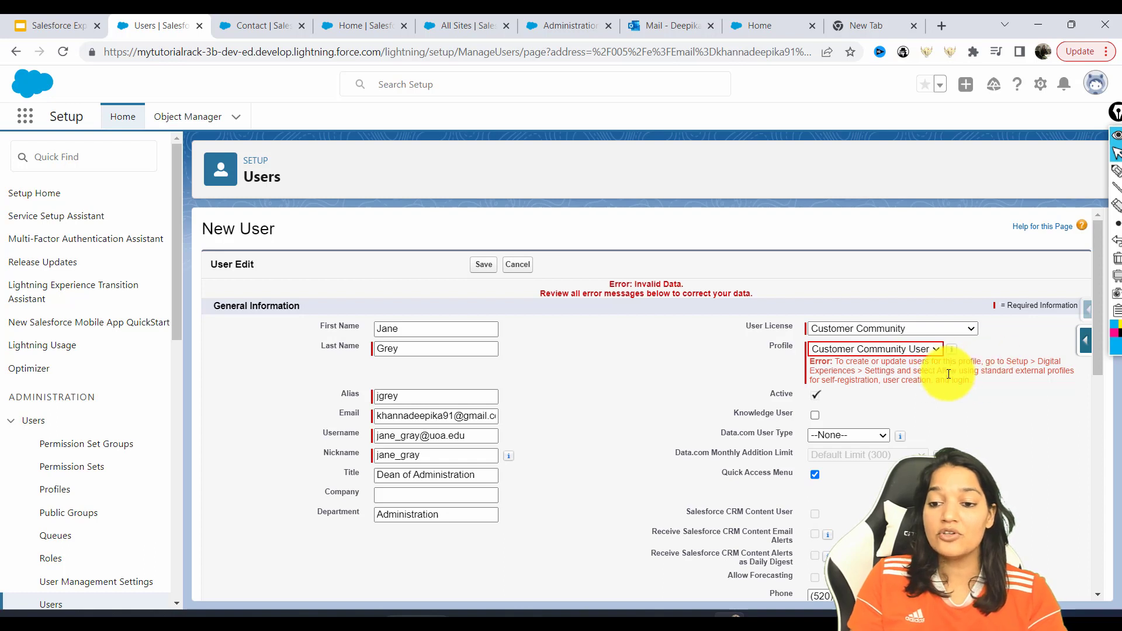
drag(945, 373, 967, 382)
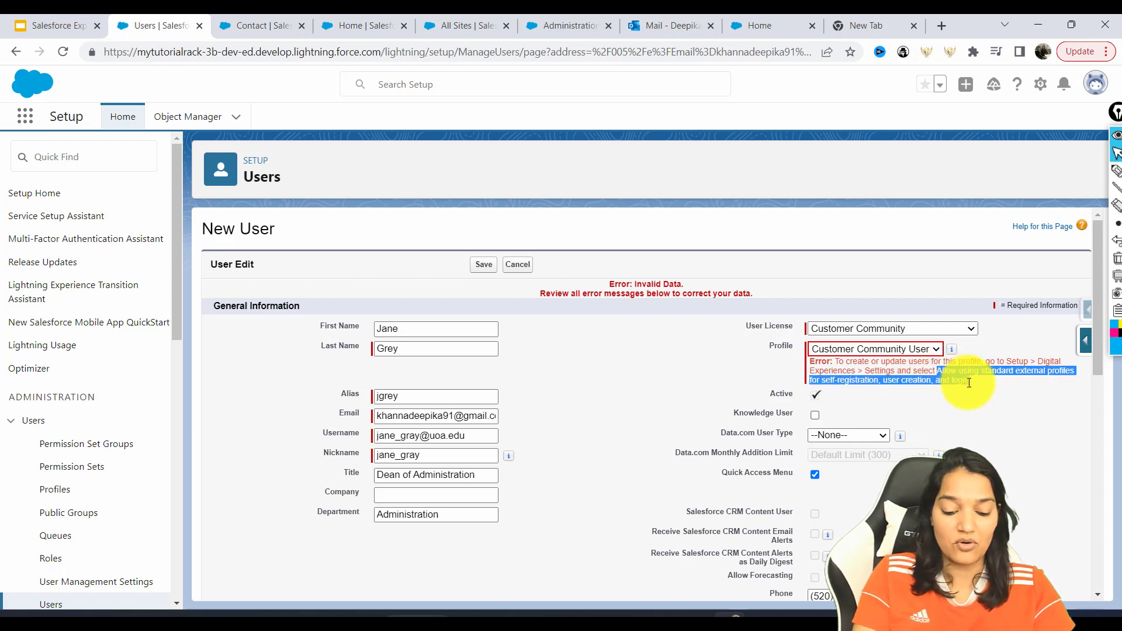
drag(968, 382, 971, 382)
key(ctrl+c)
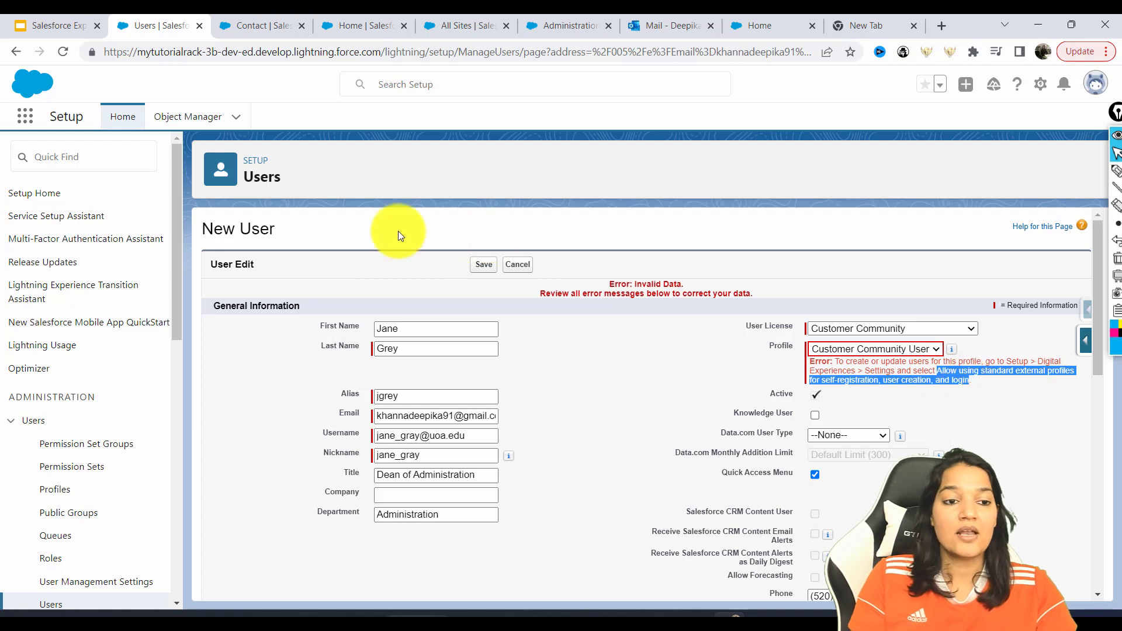
Open Digital Experiences Settings in a new tab and locate the standard external profiles option
click(91, 151)
text(digit)
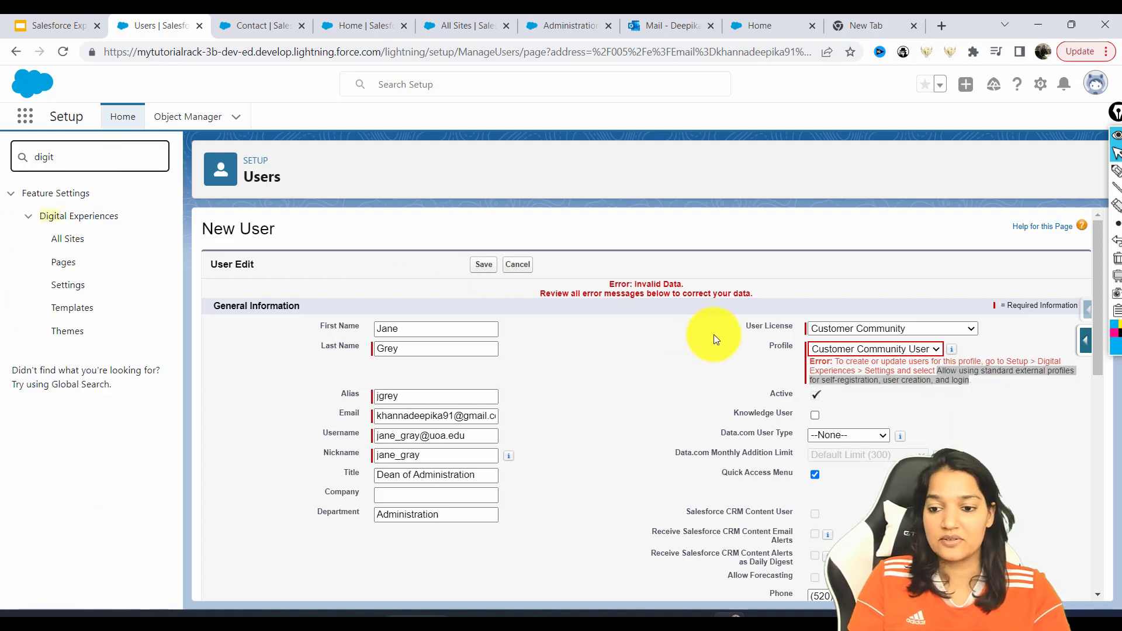
right_click(71, 290)
click(96, 300)
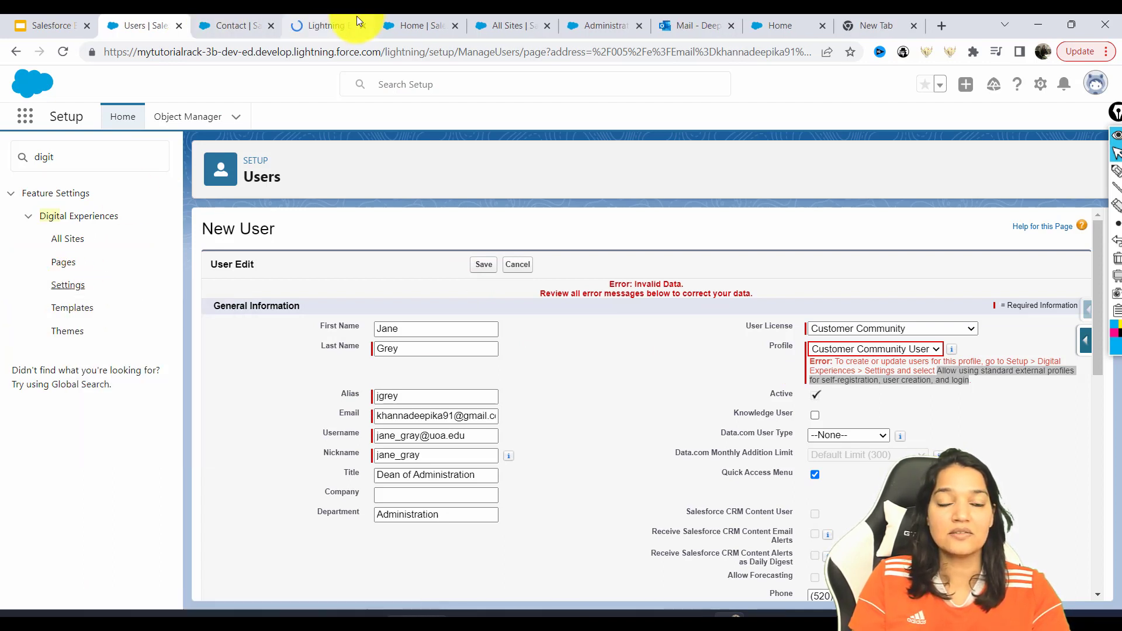
click(331, 16)
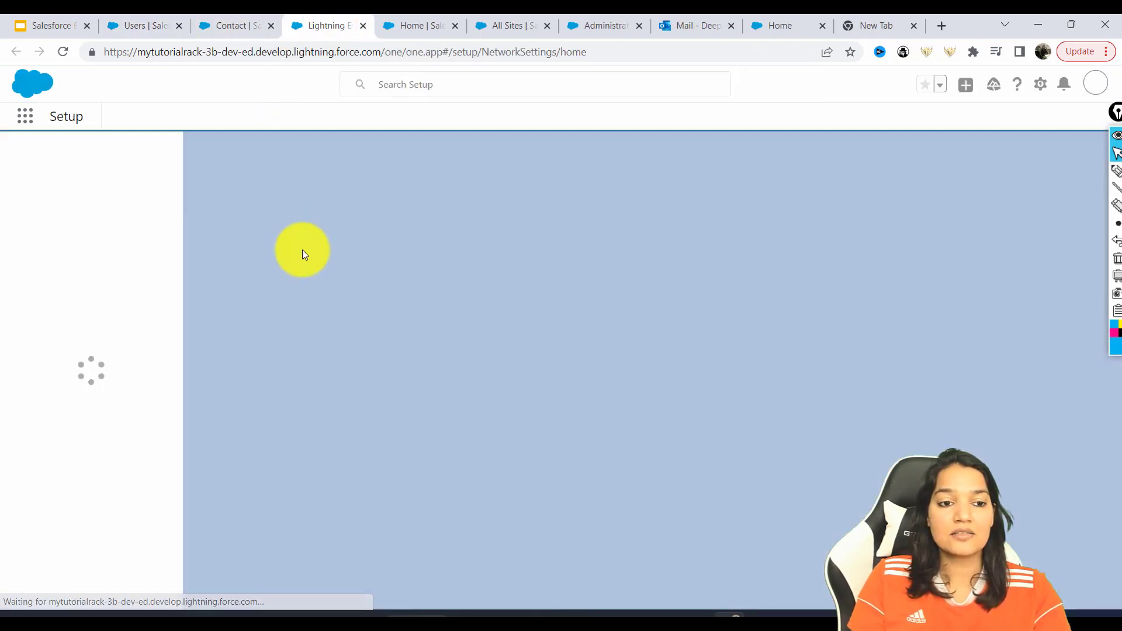
key(ctrl+f)
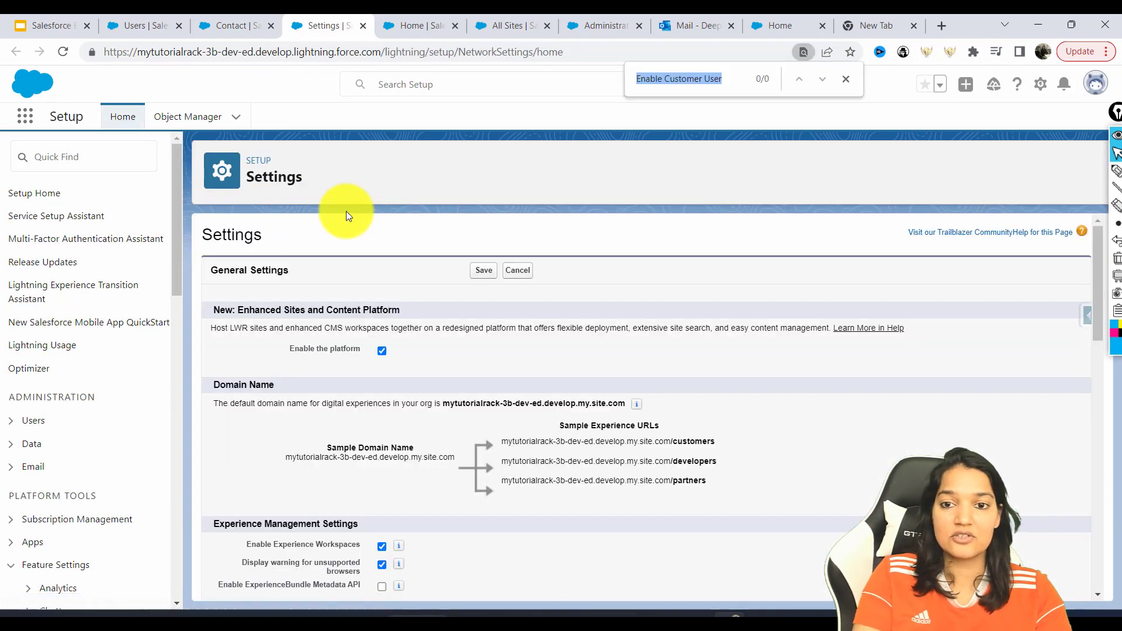
key(ctrl+v)
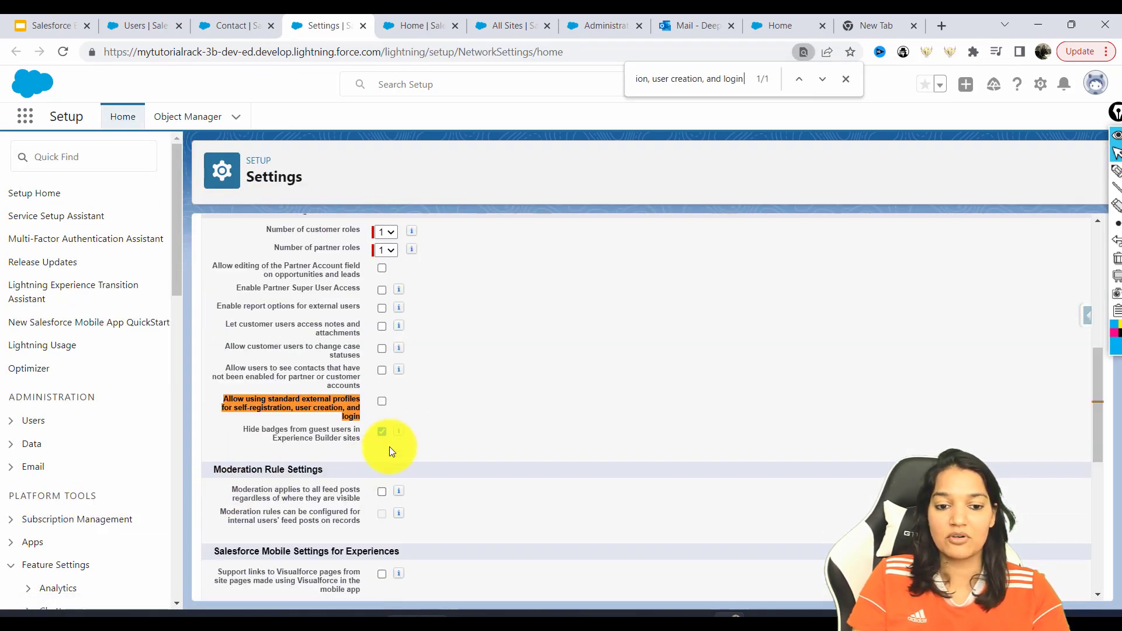
Turn on allowing standard external profiles for self-registration, user creation and login, and save
click(383, 402)
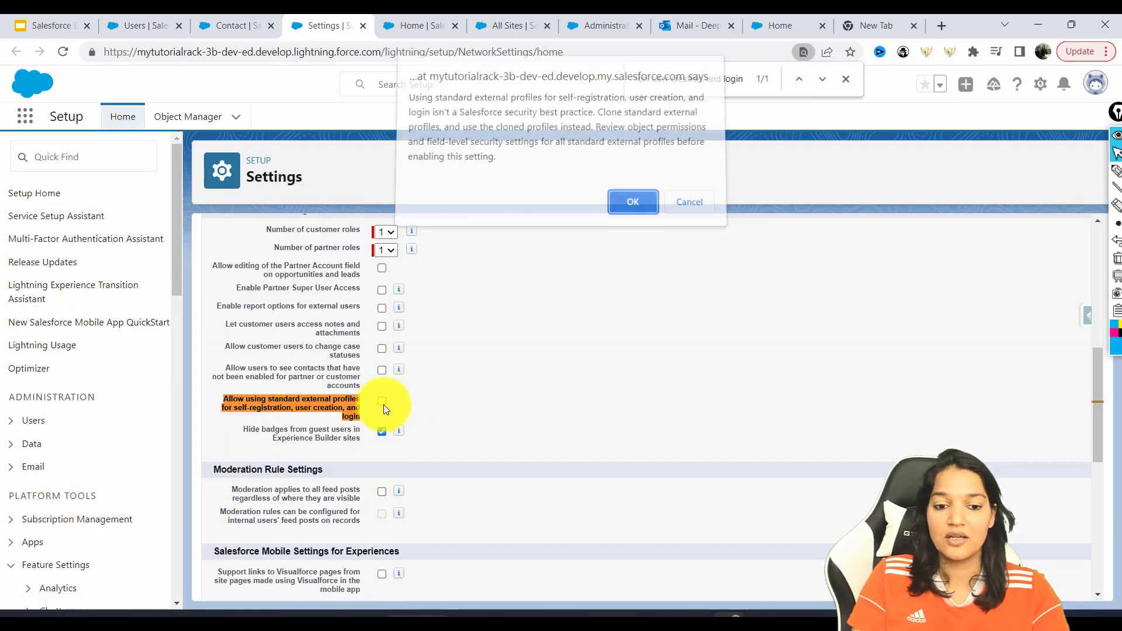
click(643, 212)
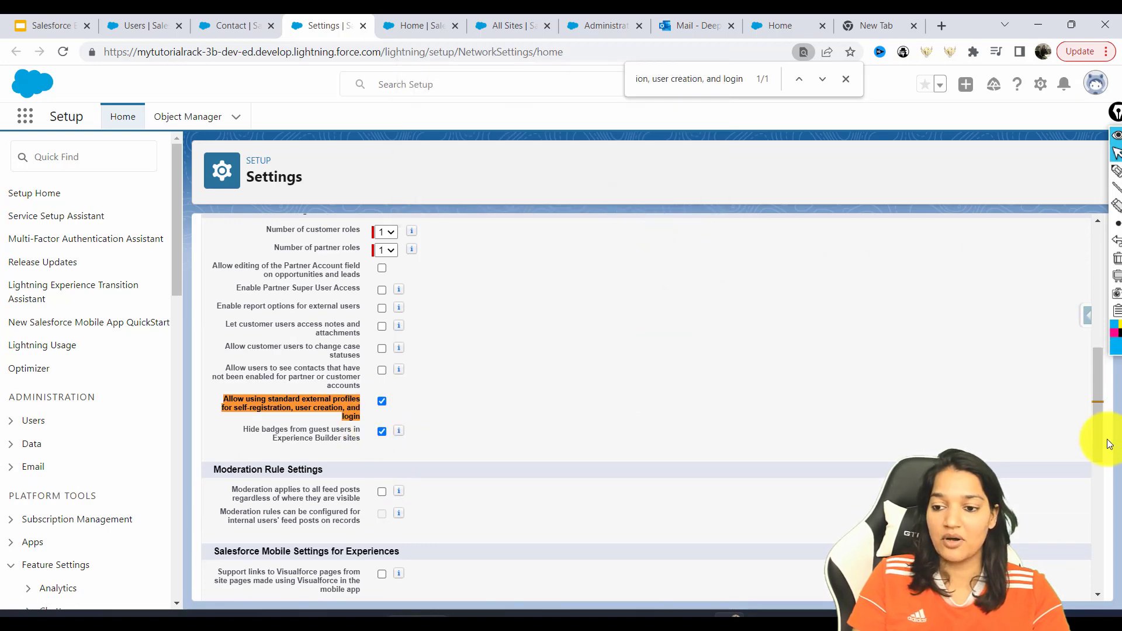
scroll(1094, 369, up, 10)
click(485, 270)
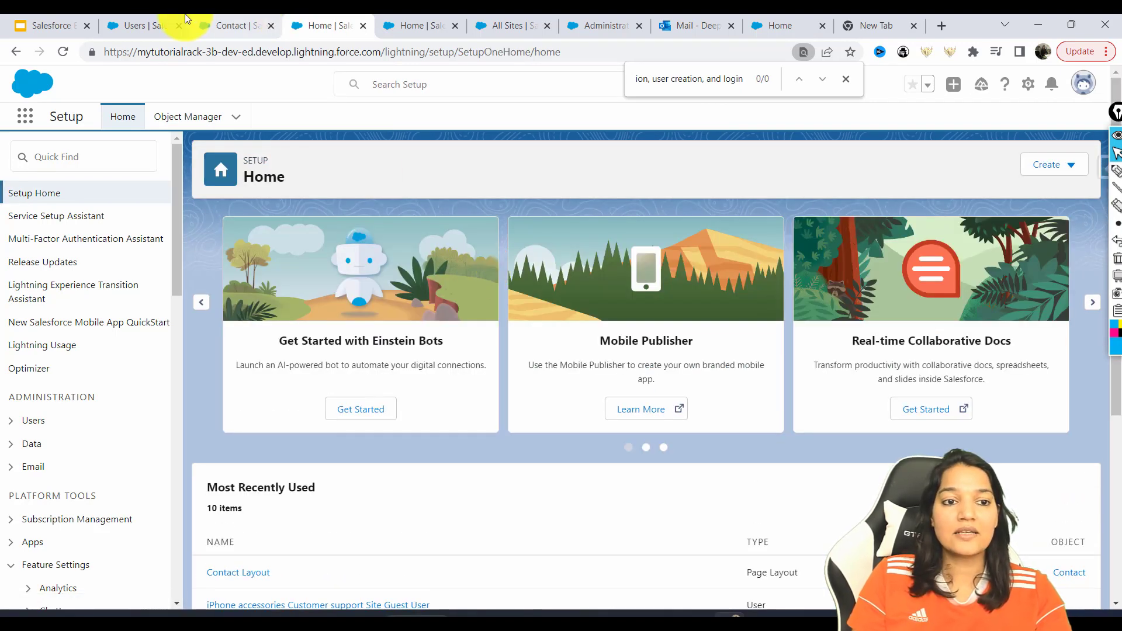
Resave the pending New User form and review the Portal Account Owner Has No Role error
click(153, 25)
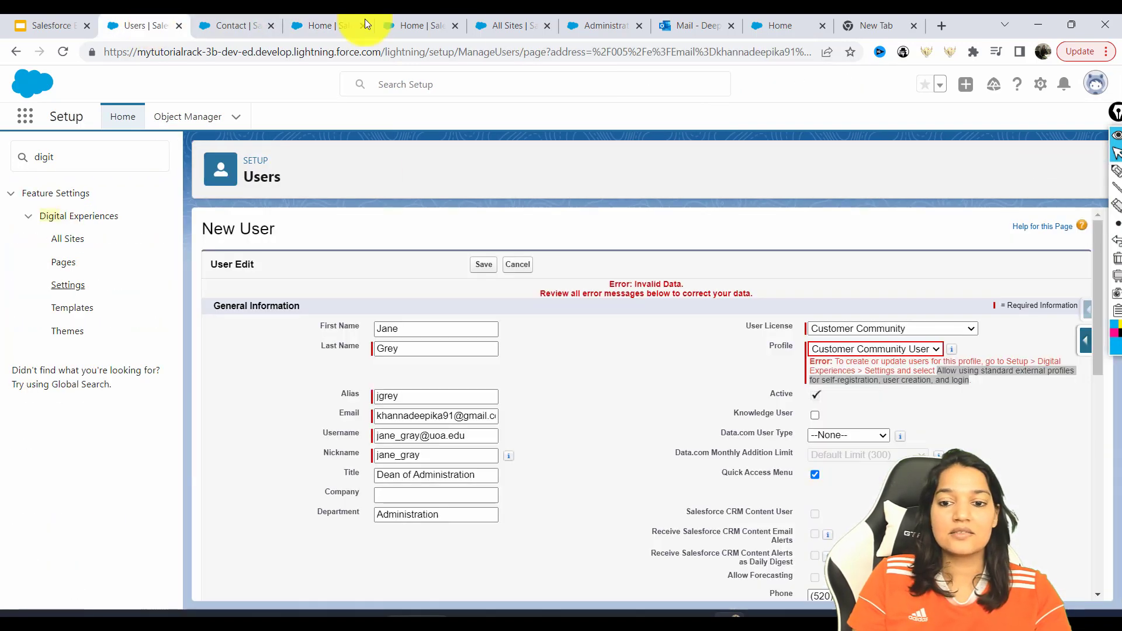
click(483, 268)
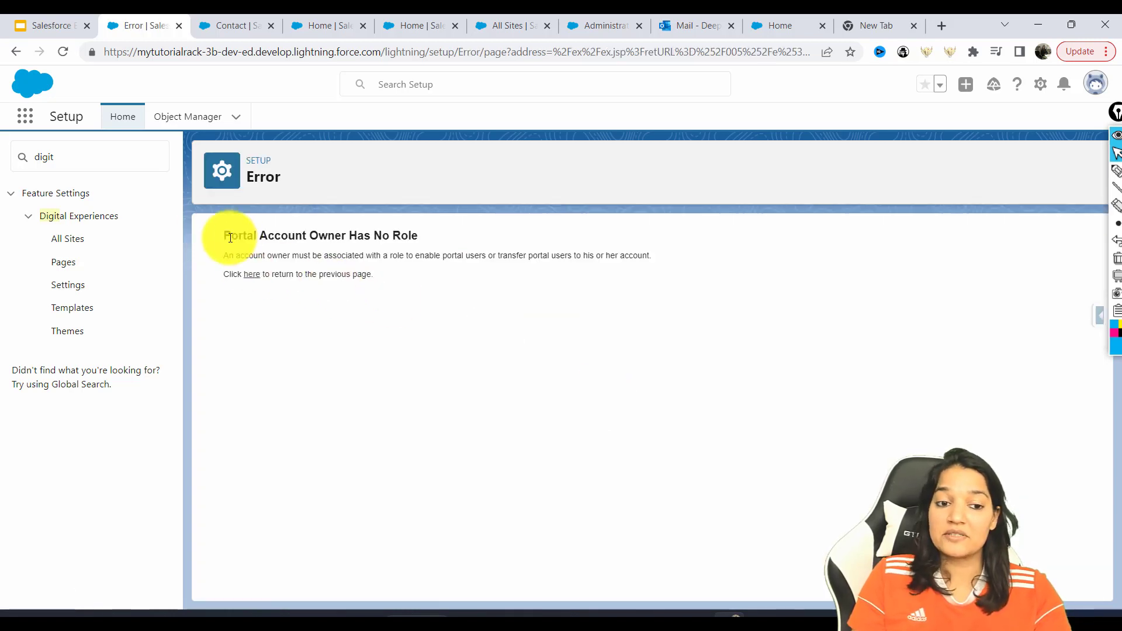
drag(229, 256, 647, 257)
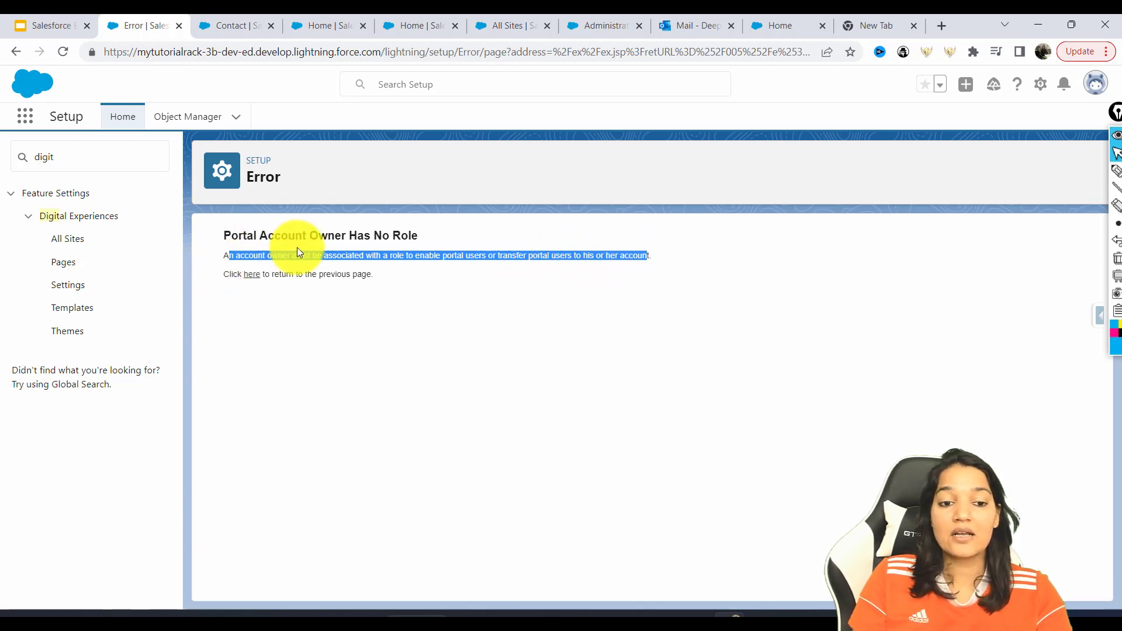
Open the Contacts list through the App Launcher search for 'conta'
click(231, 23)
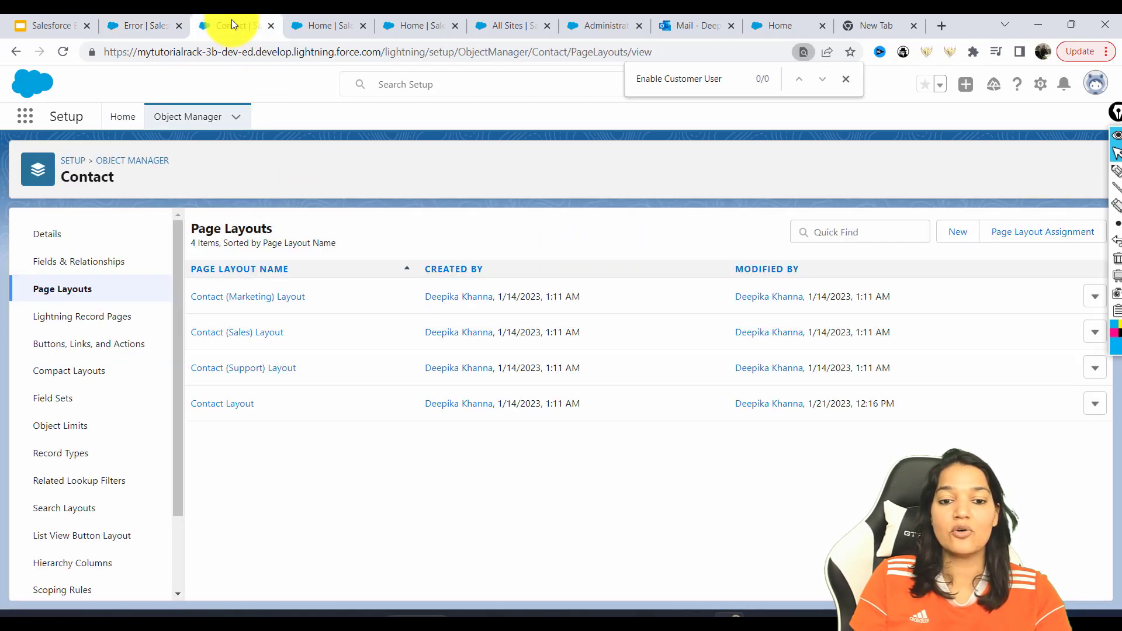
click(143, 17)
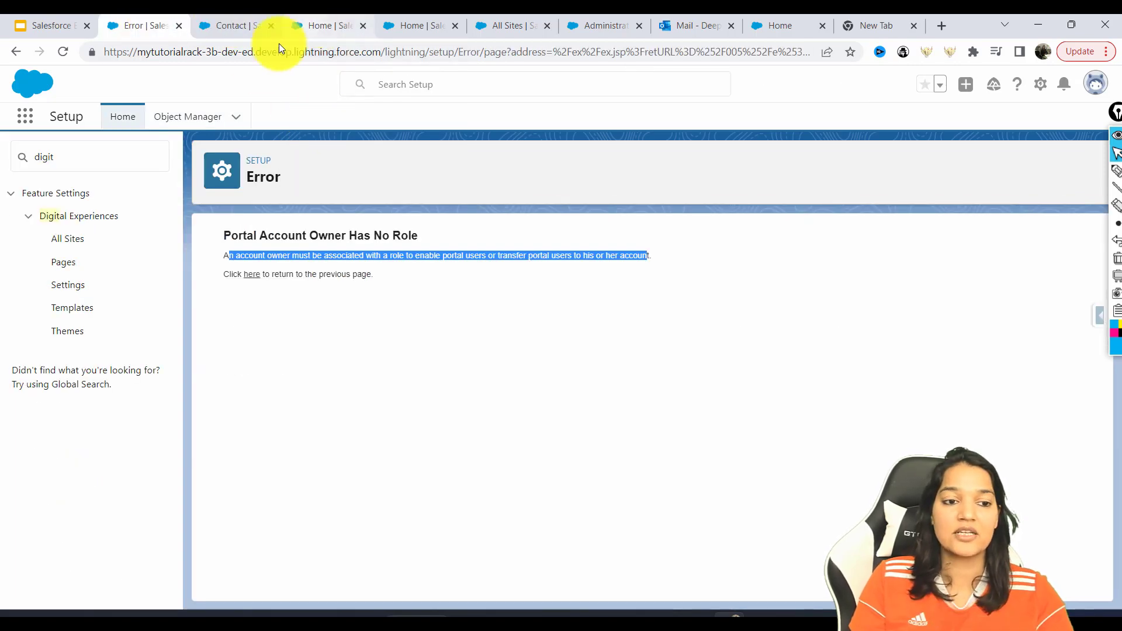
click(243, 15)
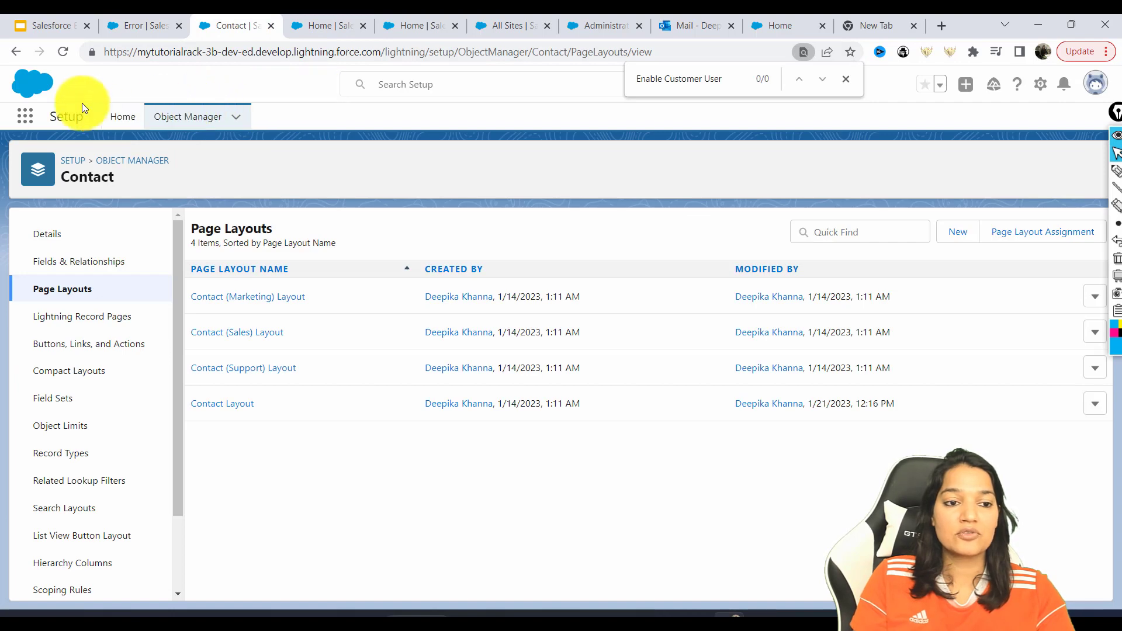
click(30, 126)
text(conta)
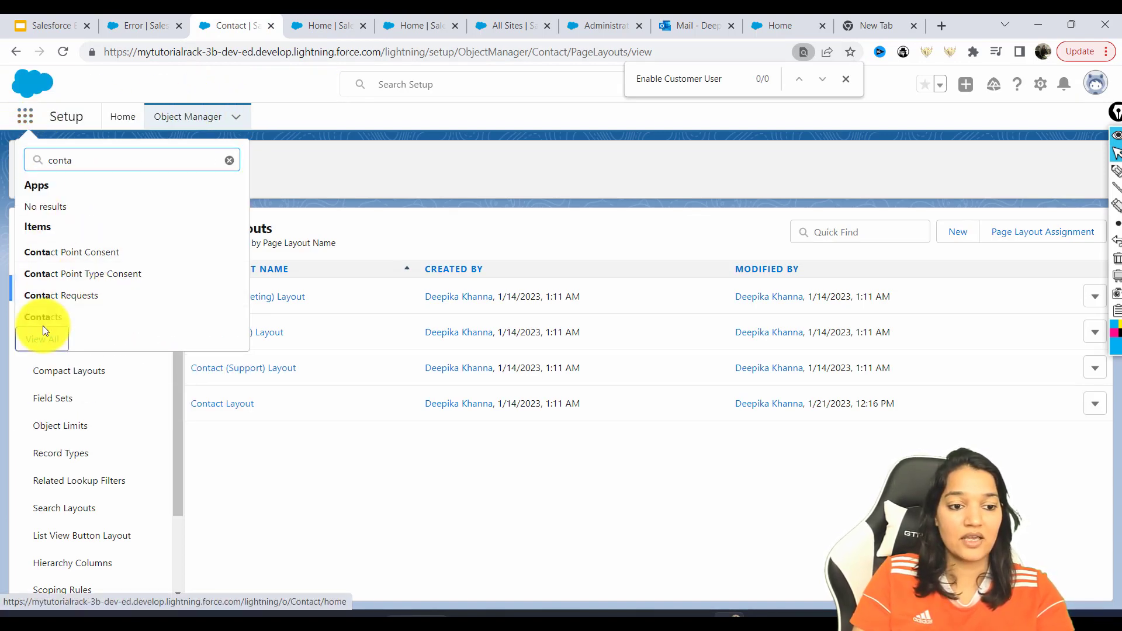
click(42, 336)
click(488, 155)
text(conta)
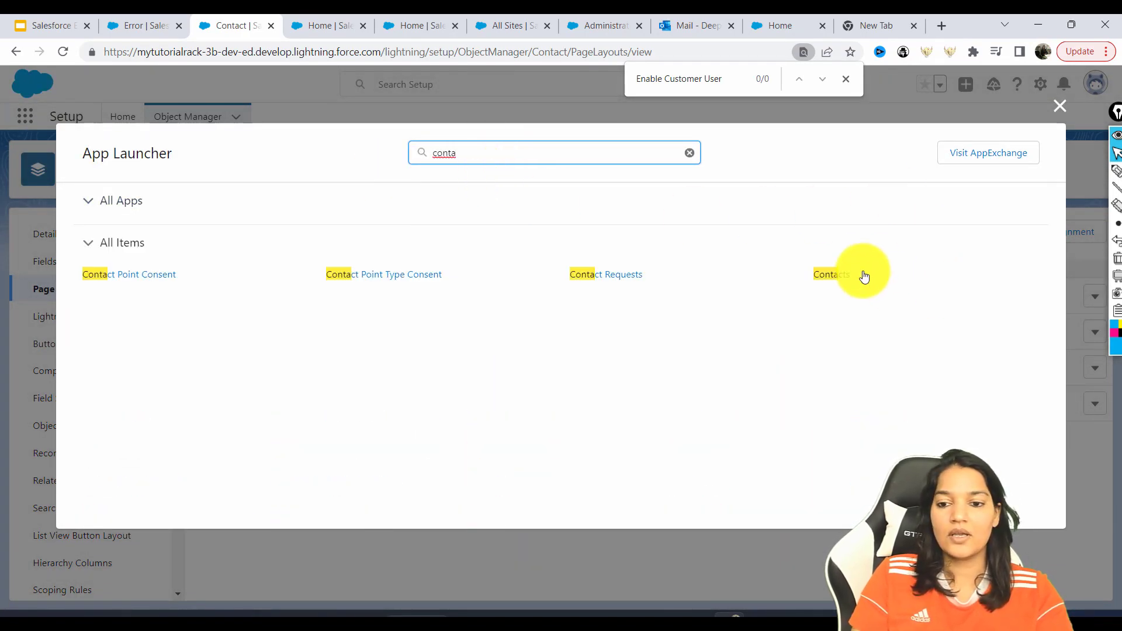
click(839, 274)
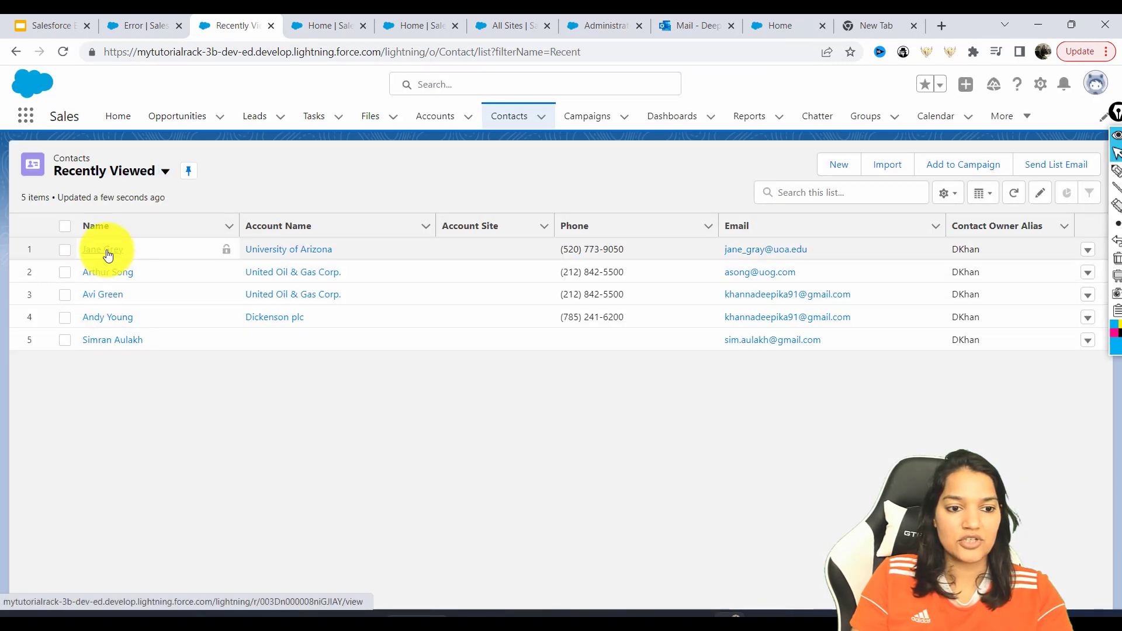
click(107, 250)
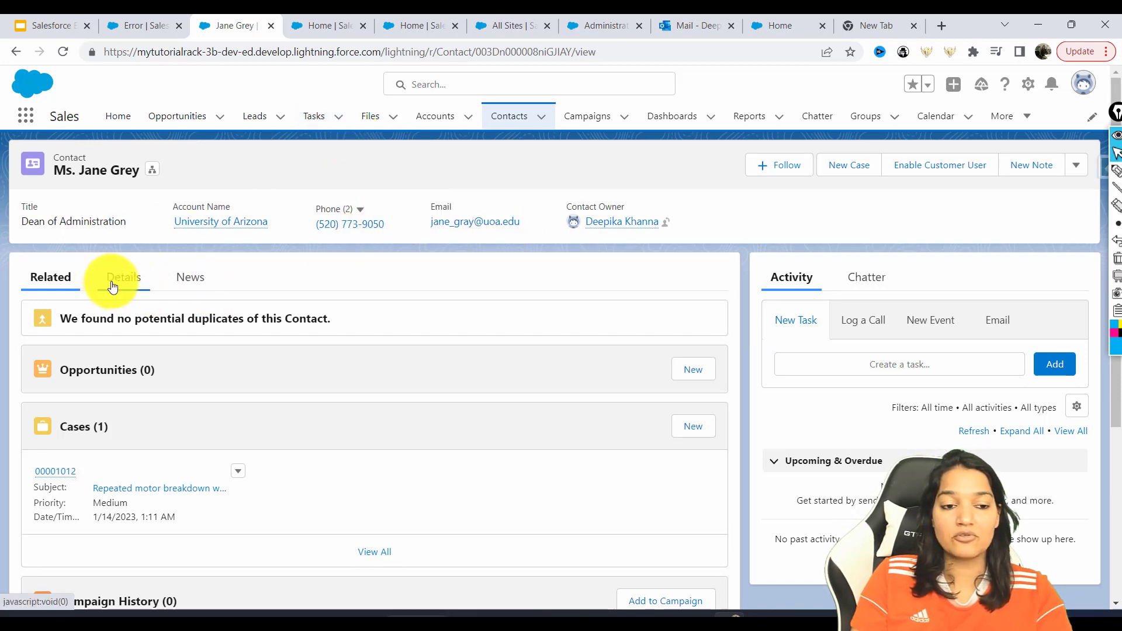
mouse_move(202, 229)
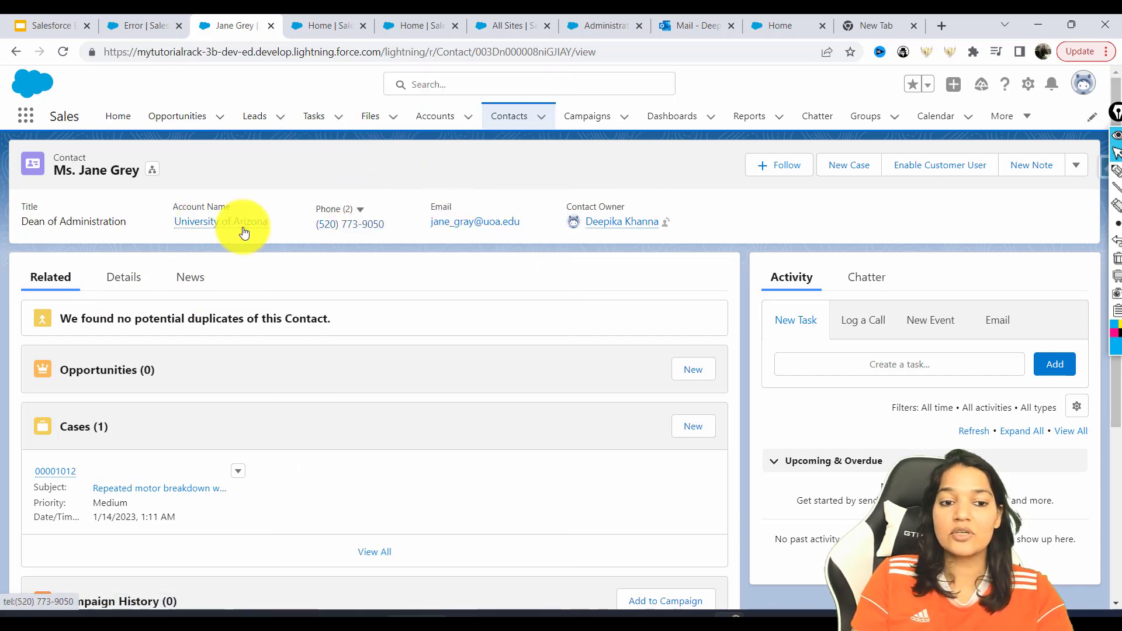
right_click(622, 222)
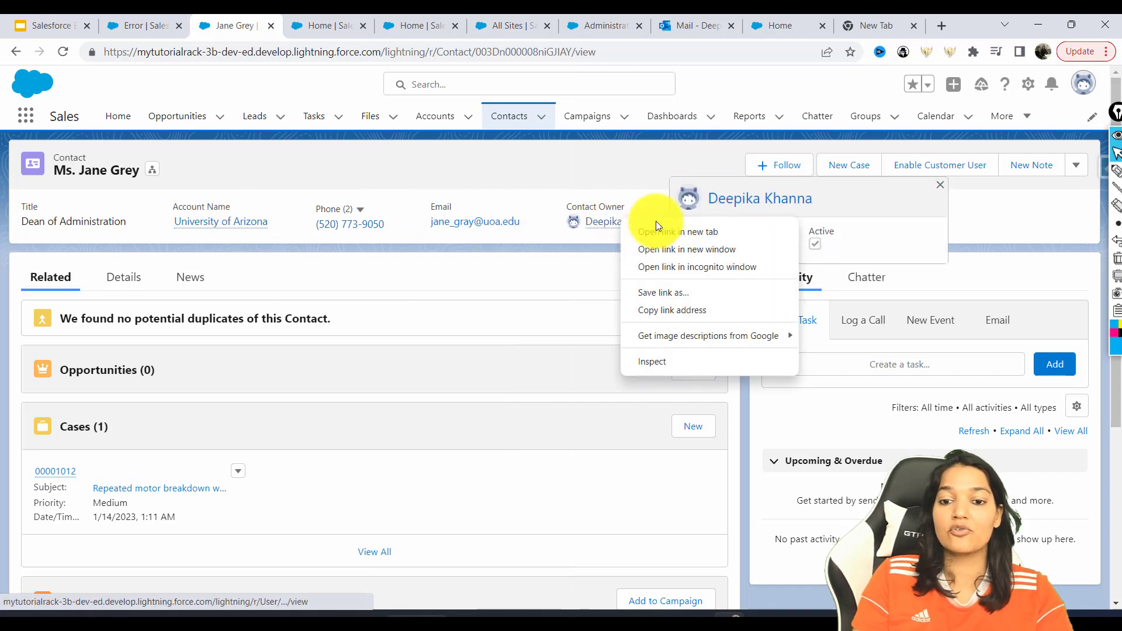
click(669, 230)
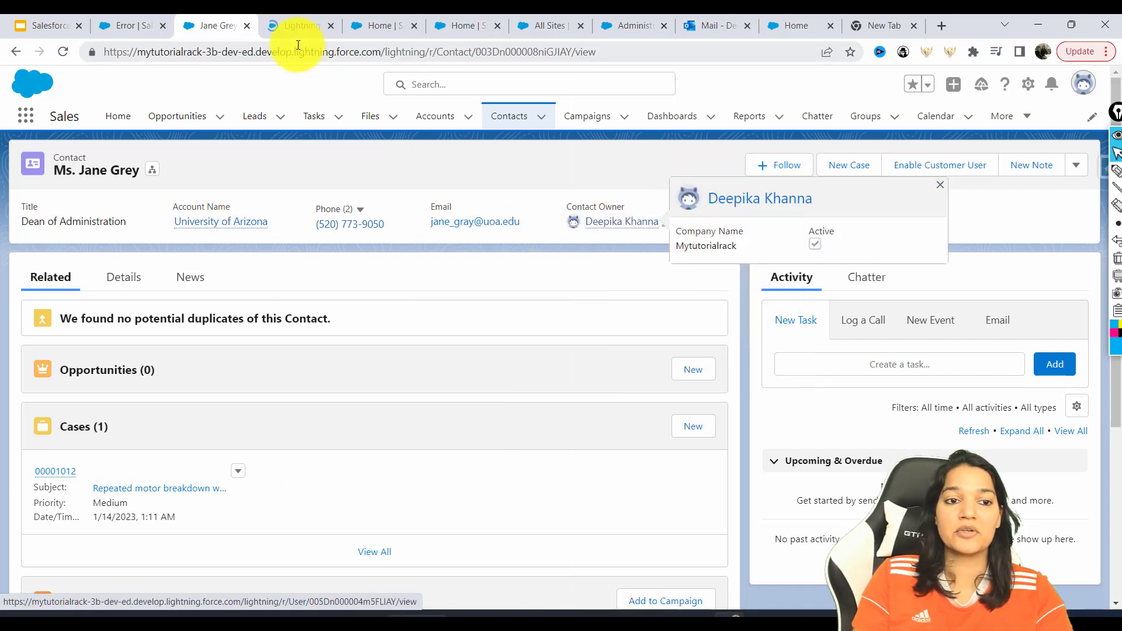
click(133, 27)
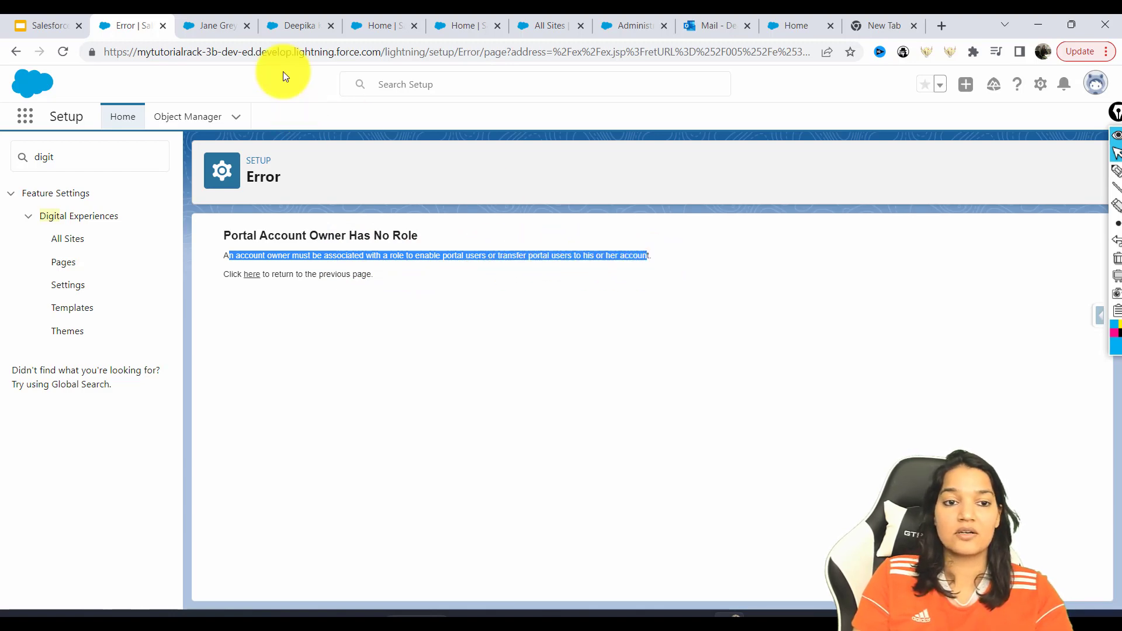
click(243, 25)
Edit the contact owner's user record in Setup, set Role to CFO, and save
click(284, 25)
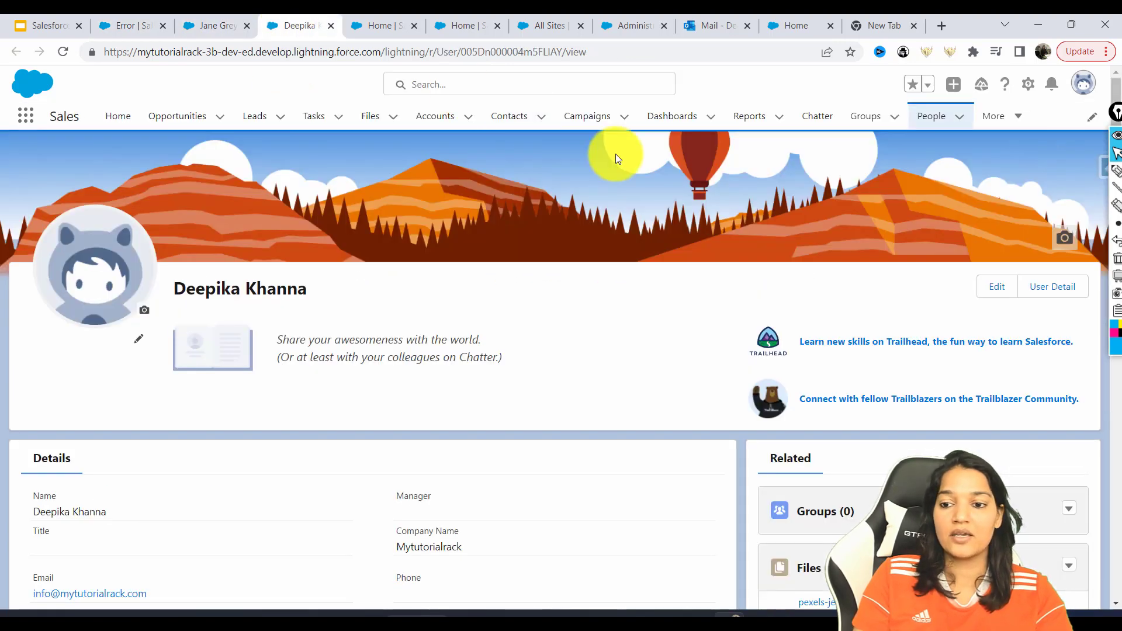
click(1047, 292)
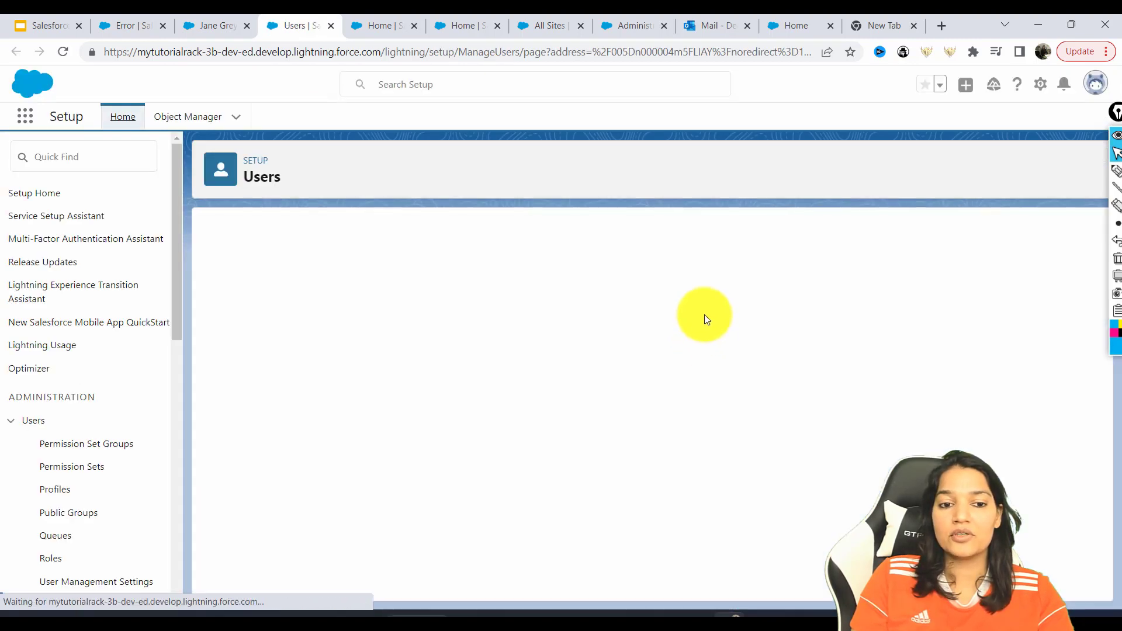
click(487, 300)
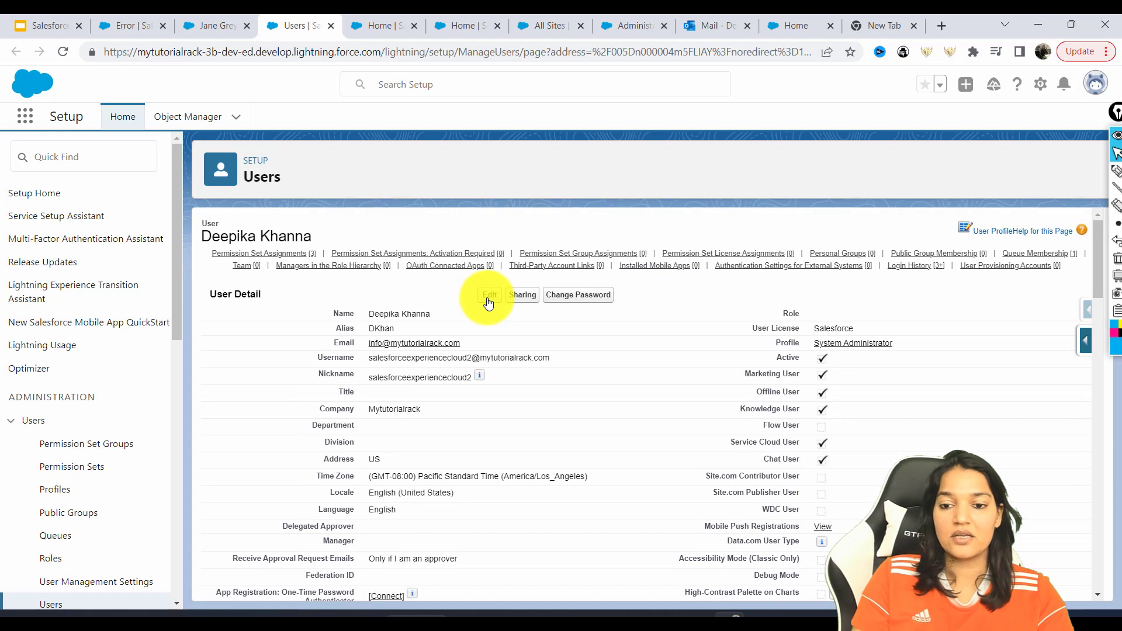
click(826, 315)
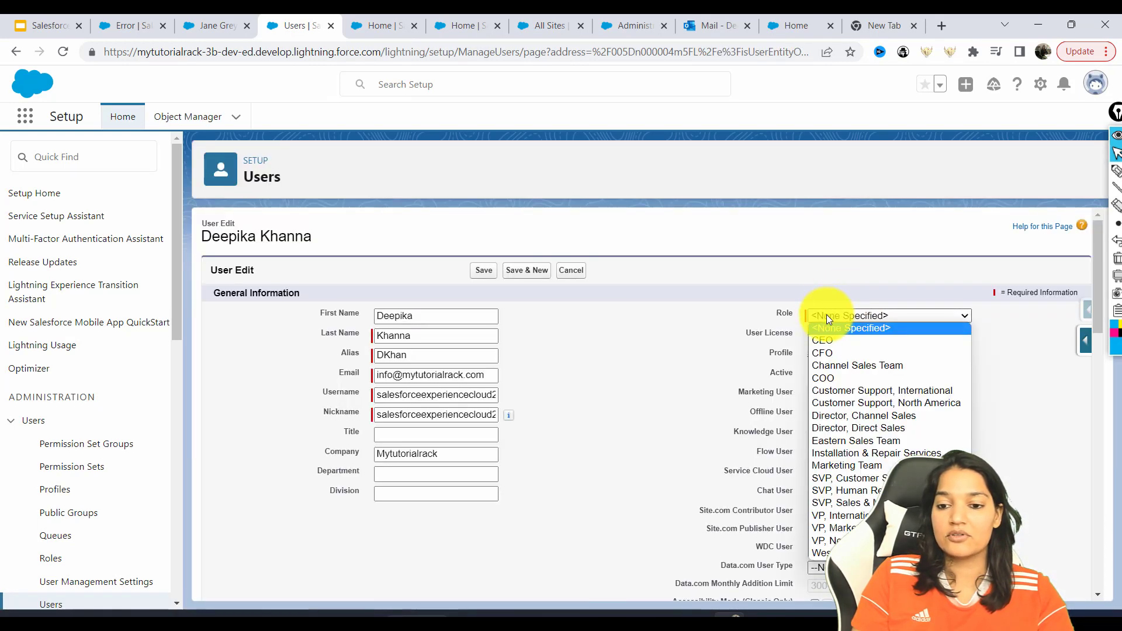
click(832, 354)
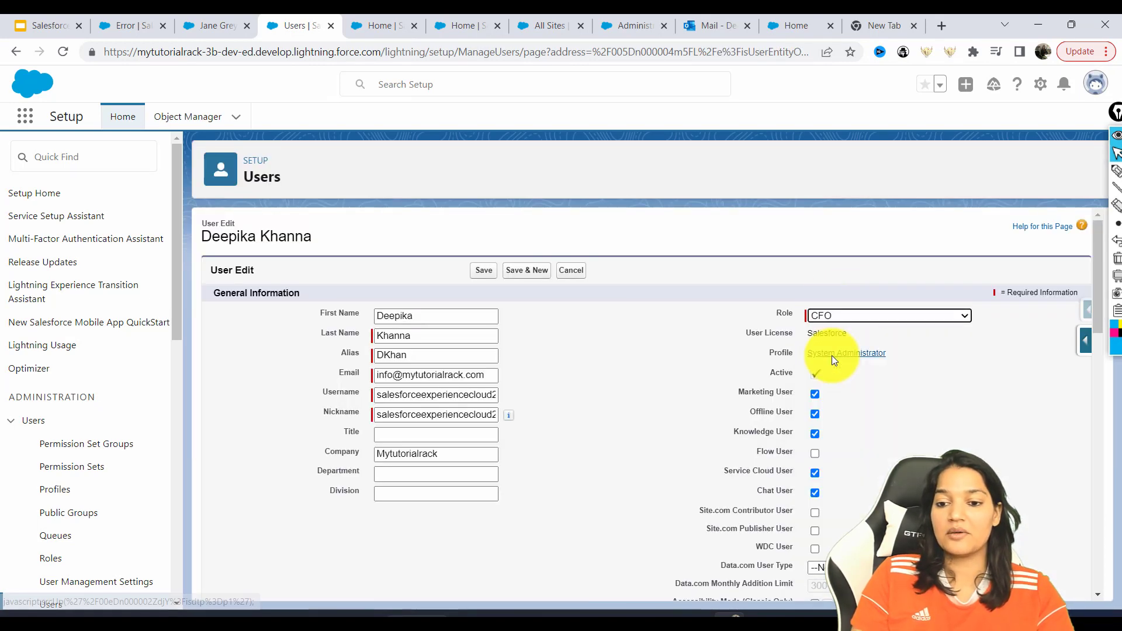
click(489, 266)
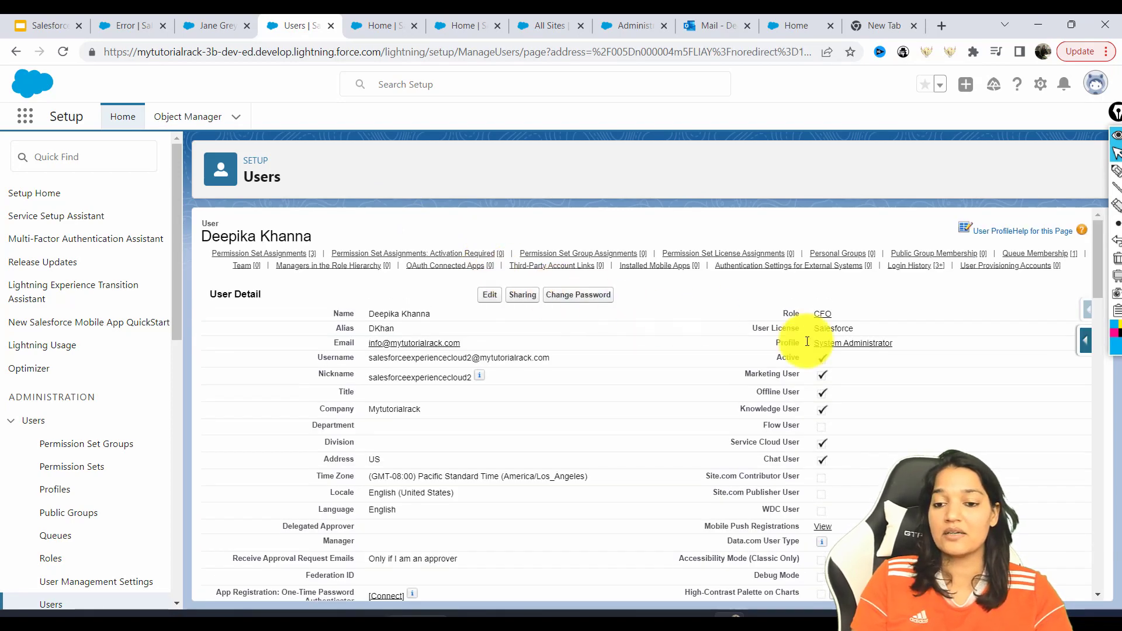
Start Enable Customer User on the contact and replace its email with the new address
click(212, 29)
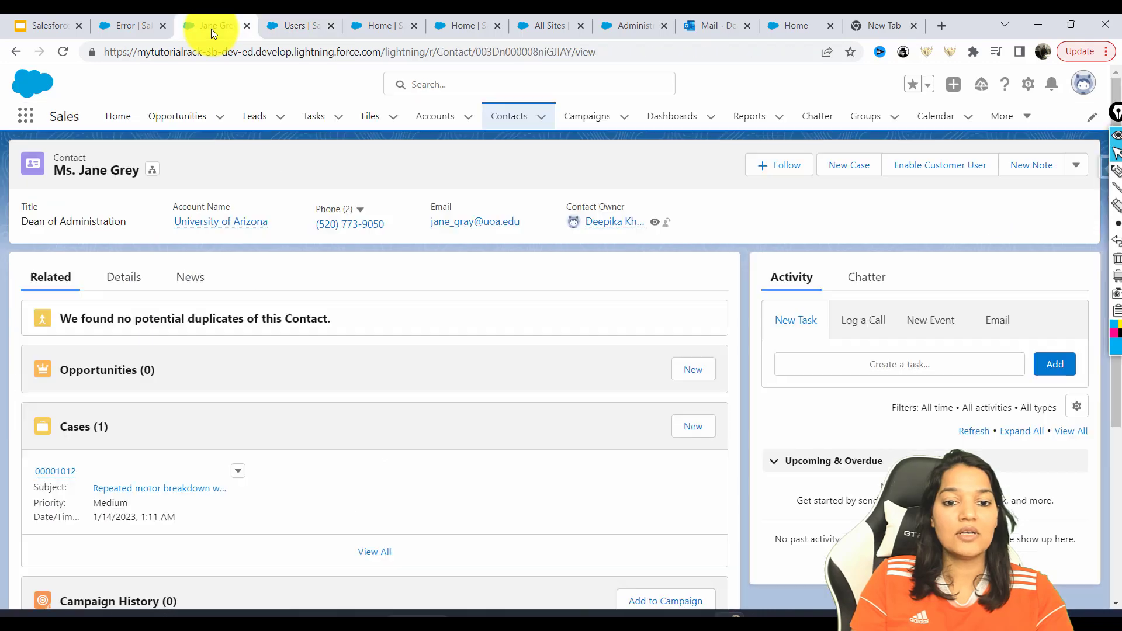
click(945, 165)
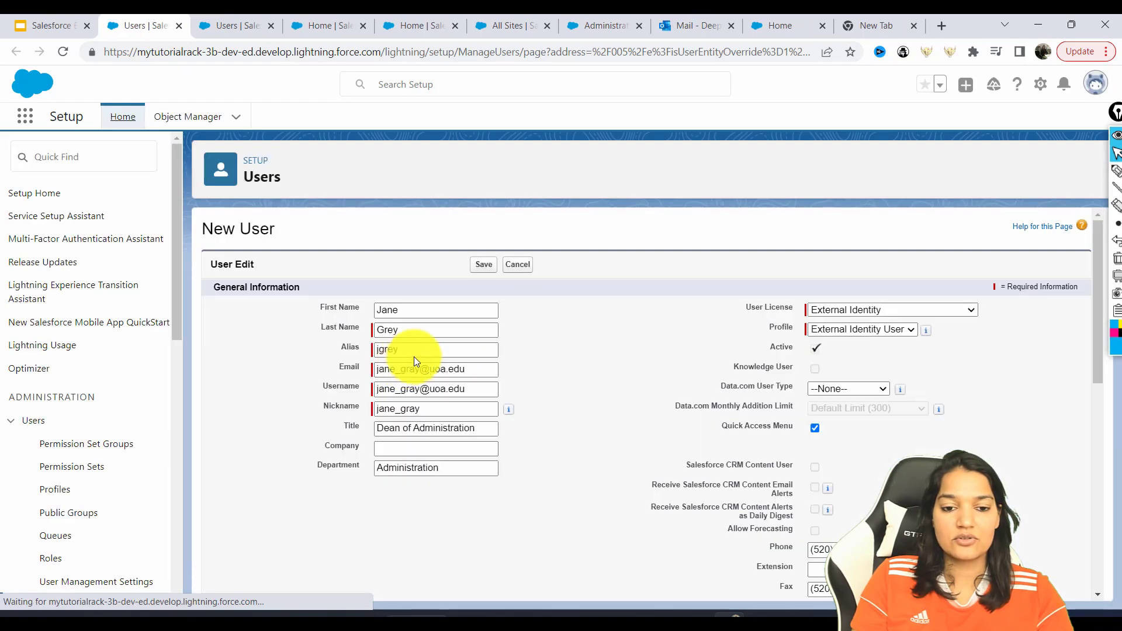
drag(483, 369, 324, 369)
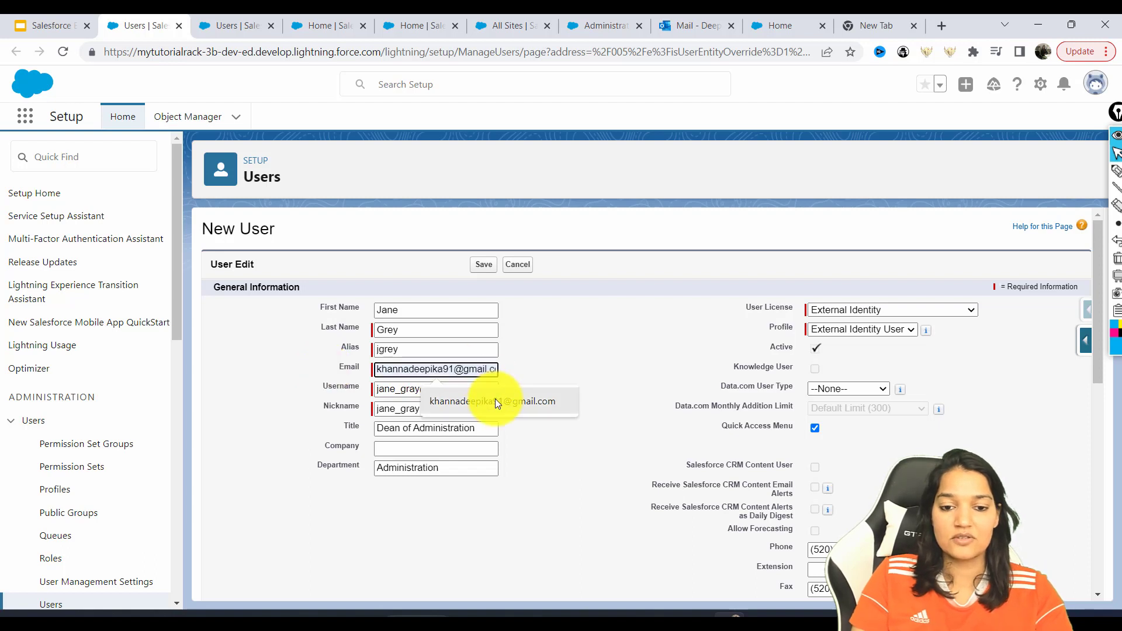
click(496, 399)
drag(378, 393, 483, 380)
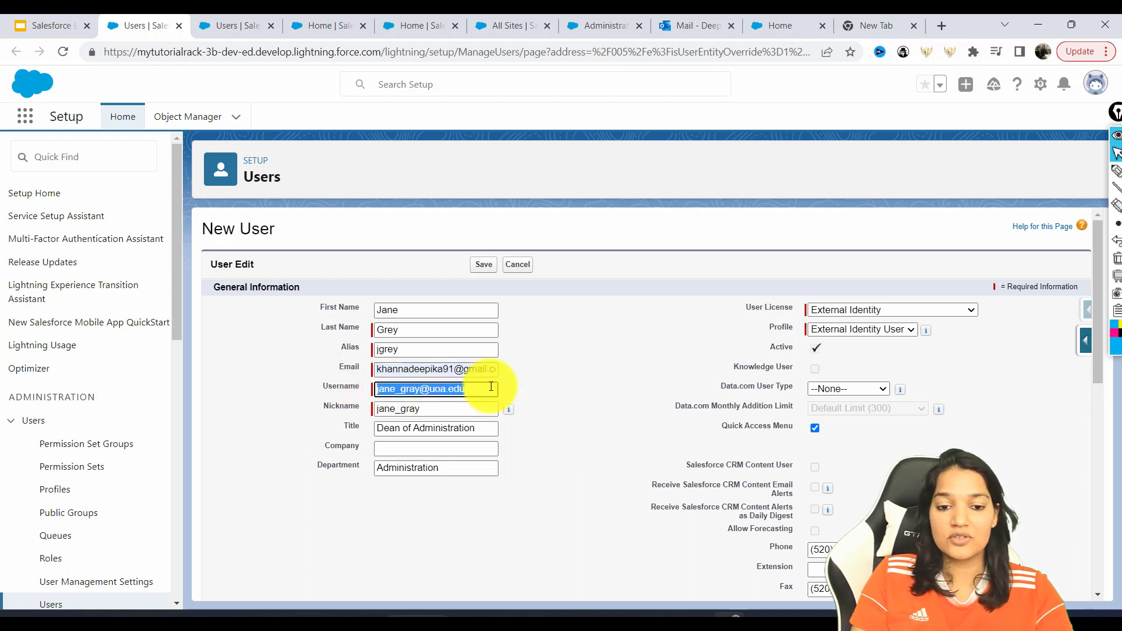
Set Customer Community licence and Customer Community User profile, save, and accept the welcome email notice
click(838, 325)
click(842, 312)
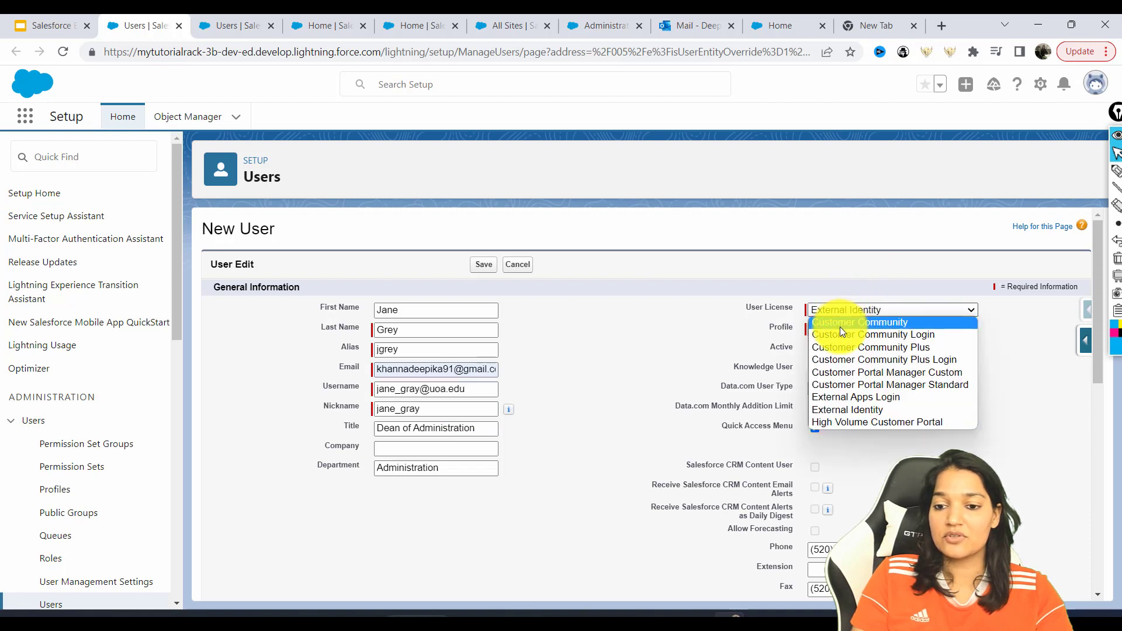
click(840, 325)
click(837, 328)
click(850, 328)
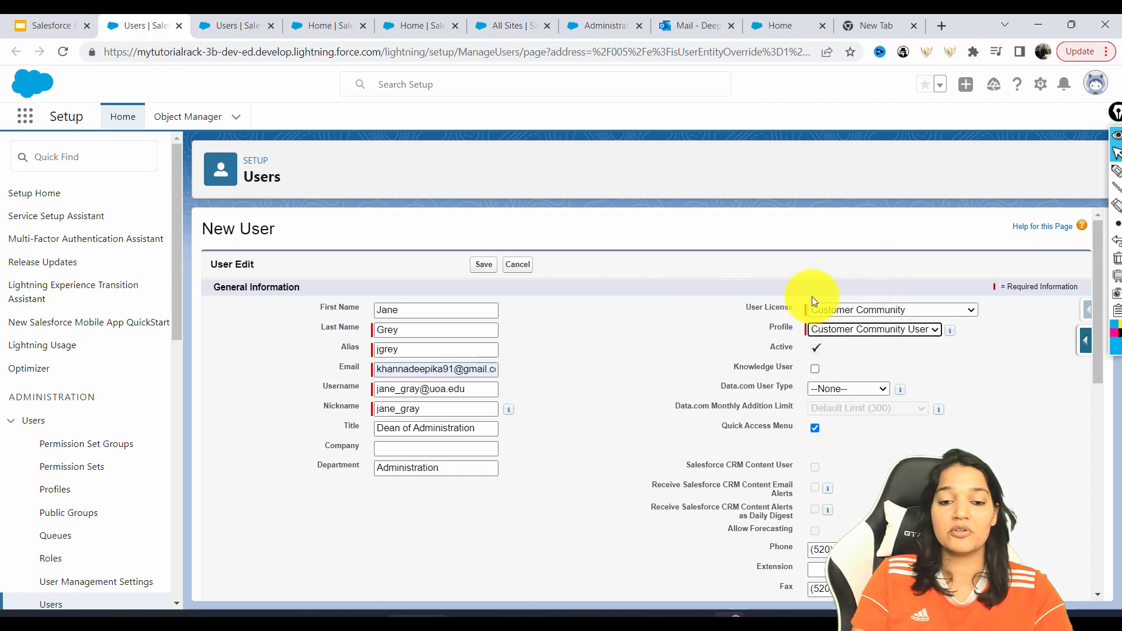
click(487, 272)
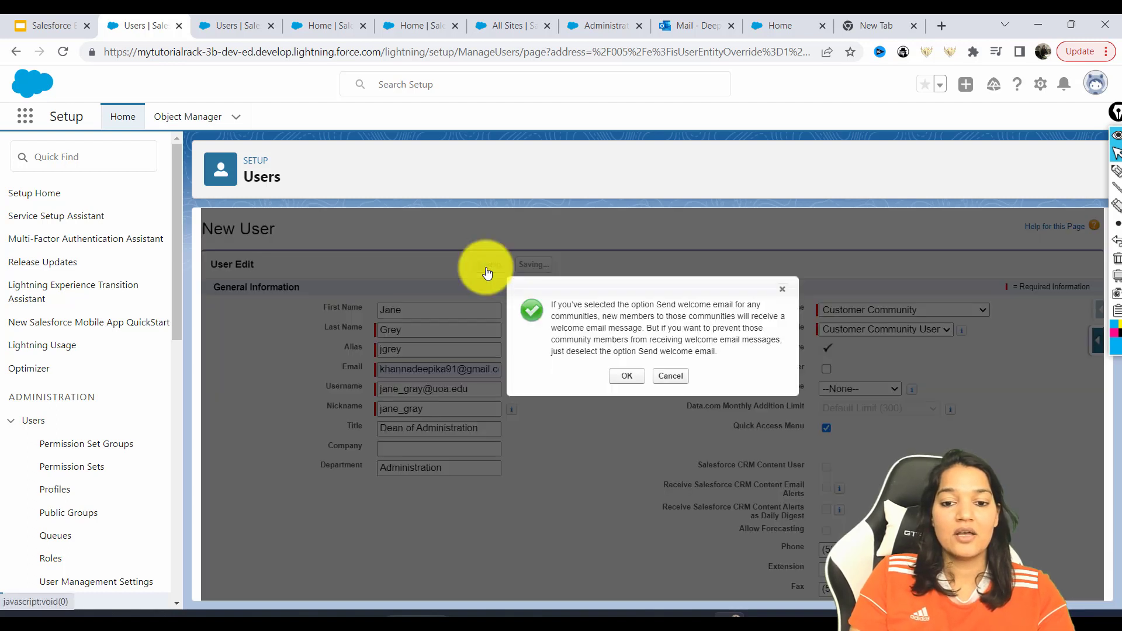
key(Return)
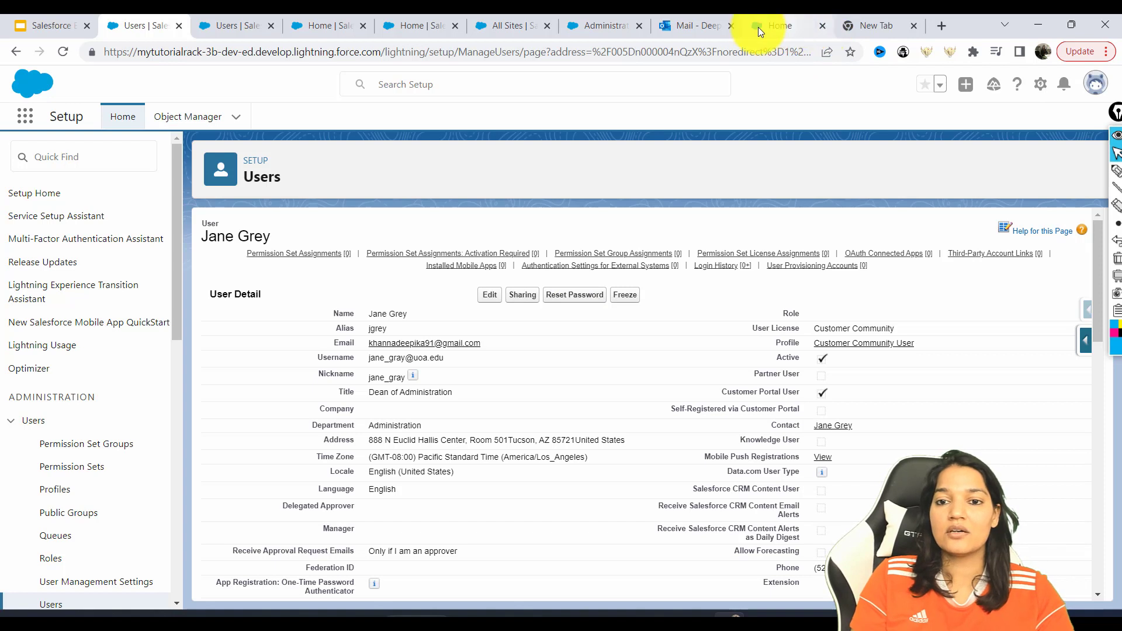
Open the iPhone accessories welcome email from Gmail Trash and open its login link in an incognito window
click(865, 25)
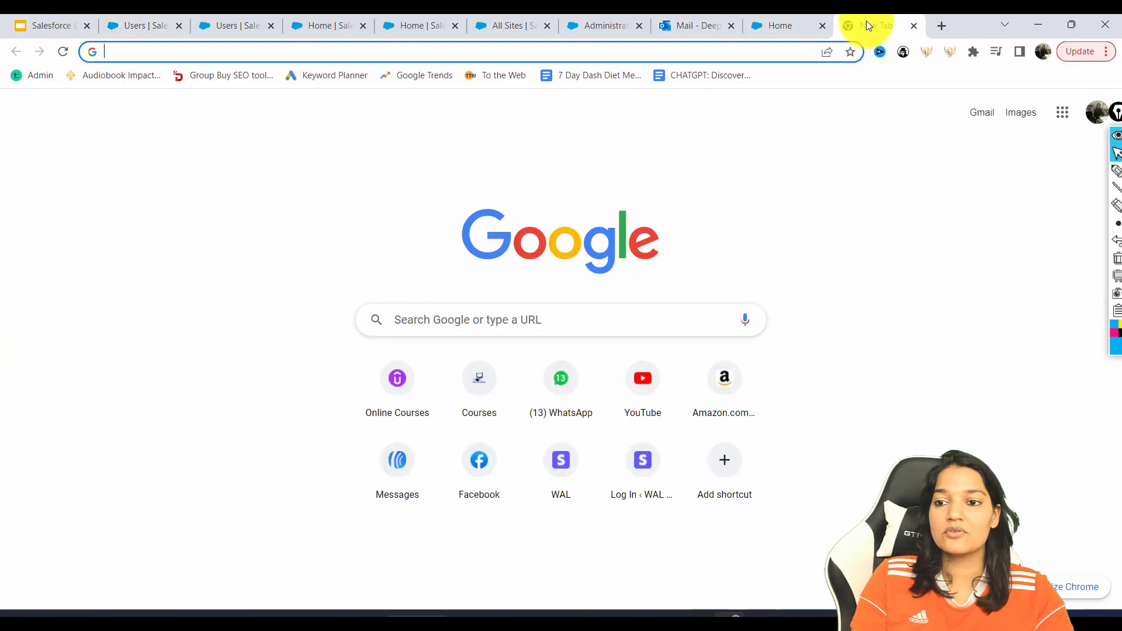
click(984, 121)
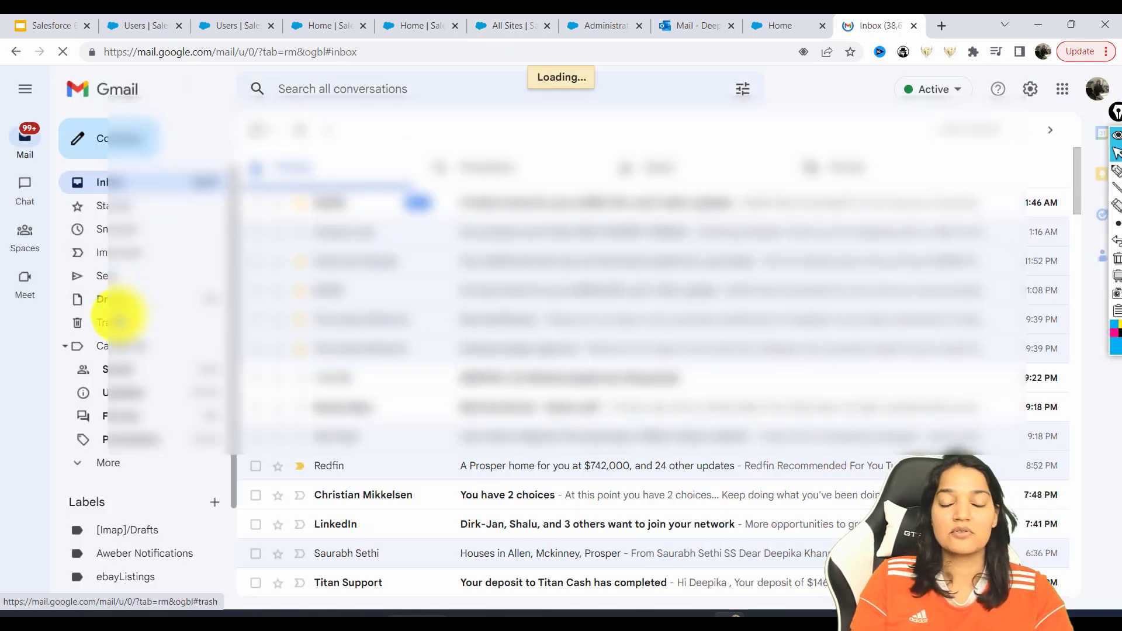
click(119, 318)
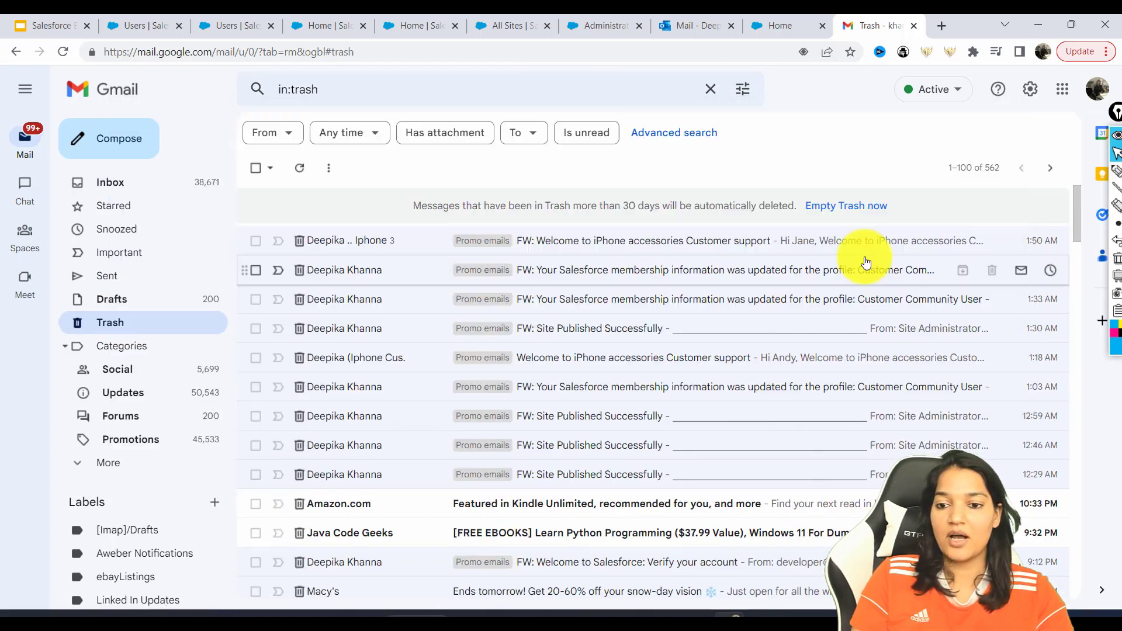
click(598, 240)
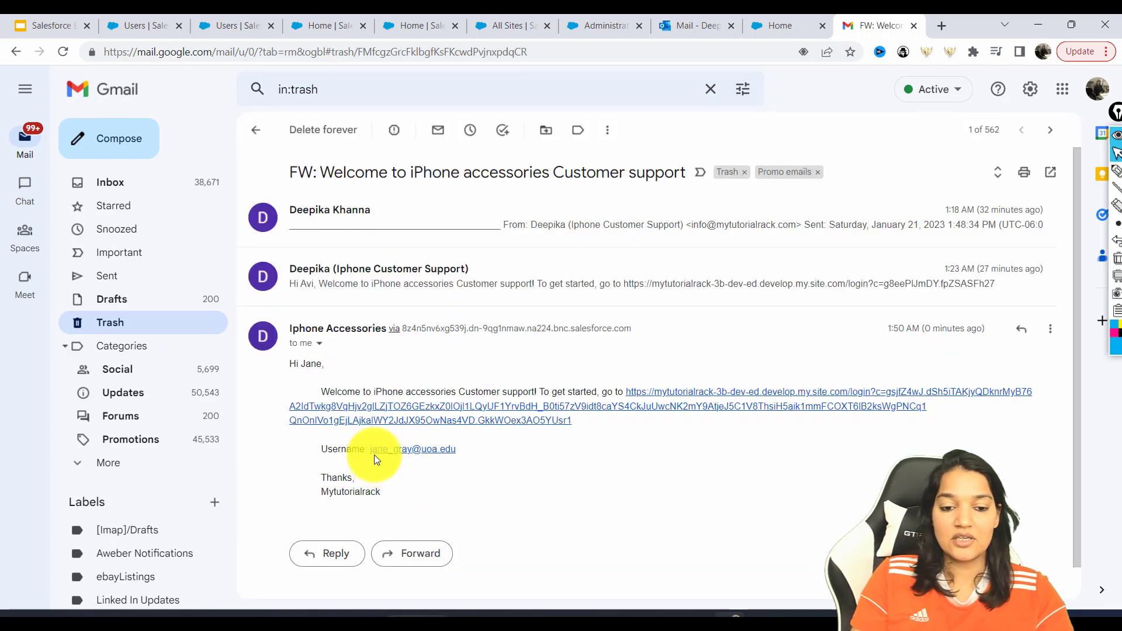
drag(456, 450, 397, 444)
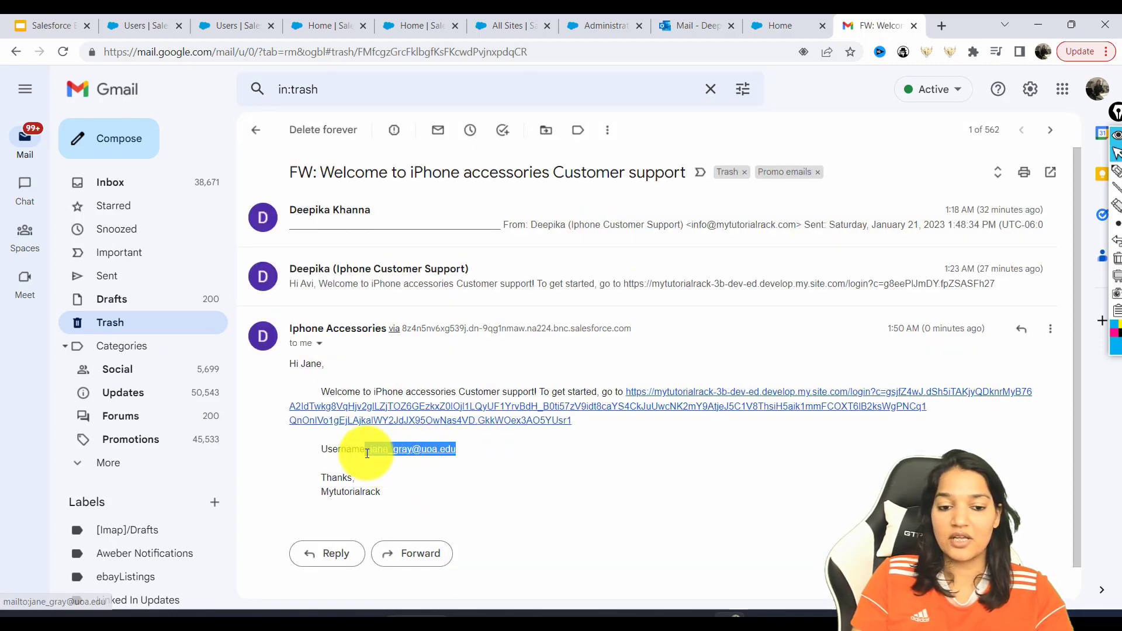
right_click(659, 398)
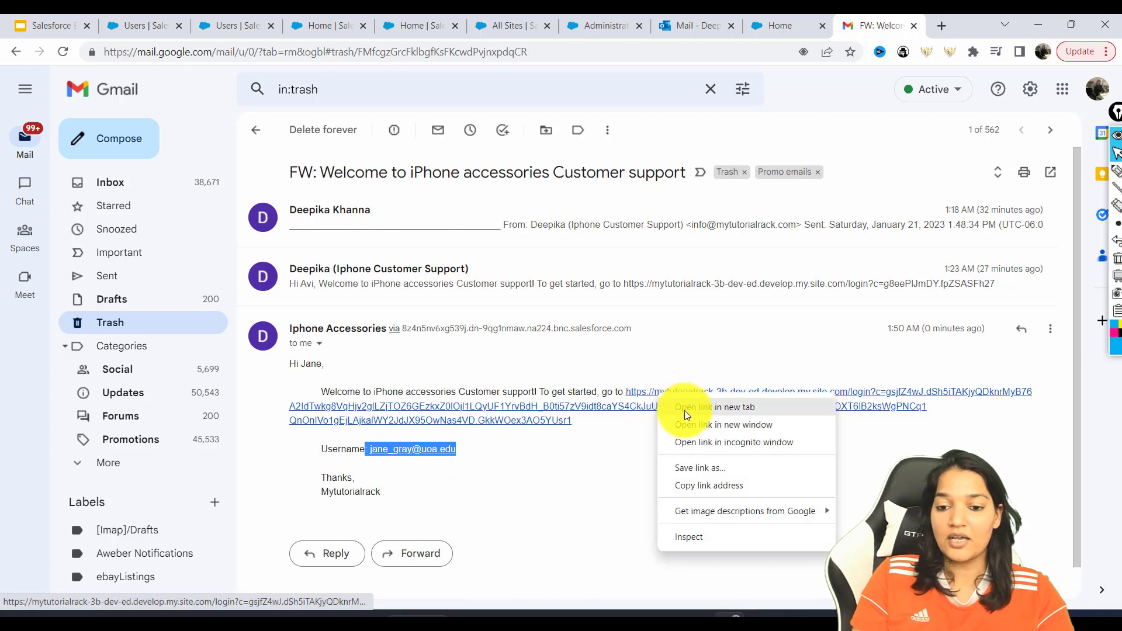
click(695, 442)
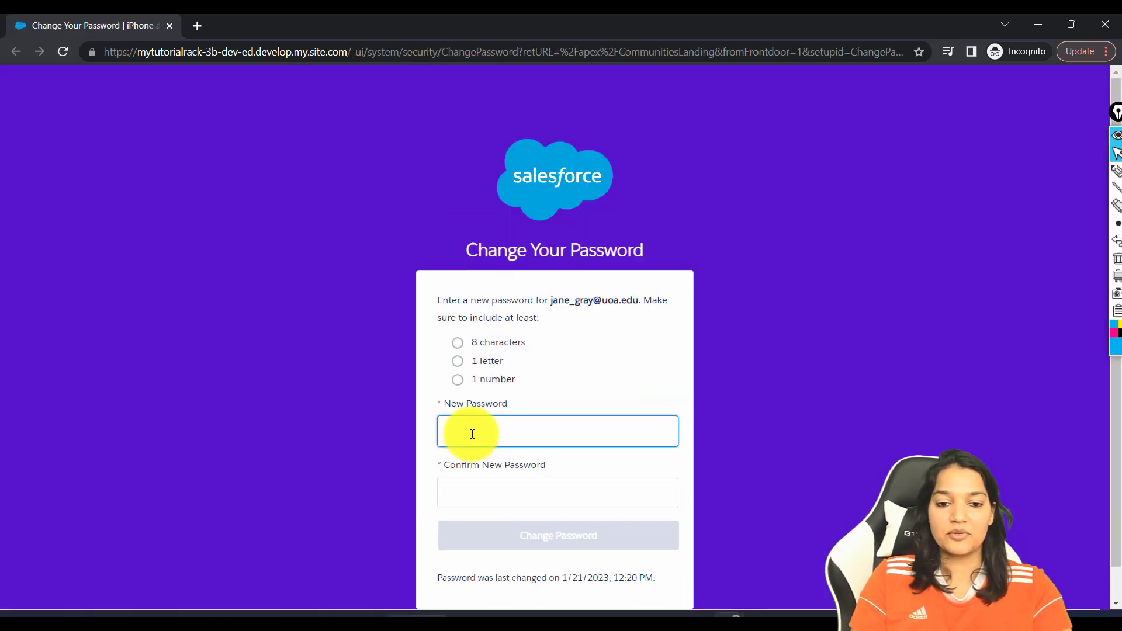
Enter and confirm the new community user's password to sign in to the iPhone Accessories site
click(472, 434)
text(*****)
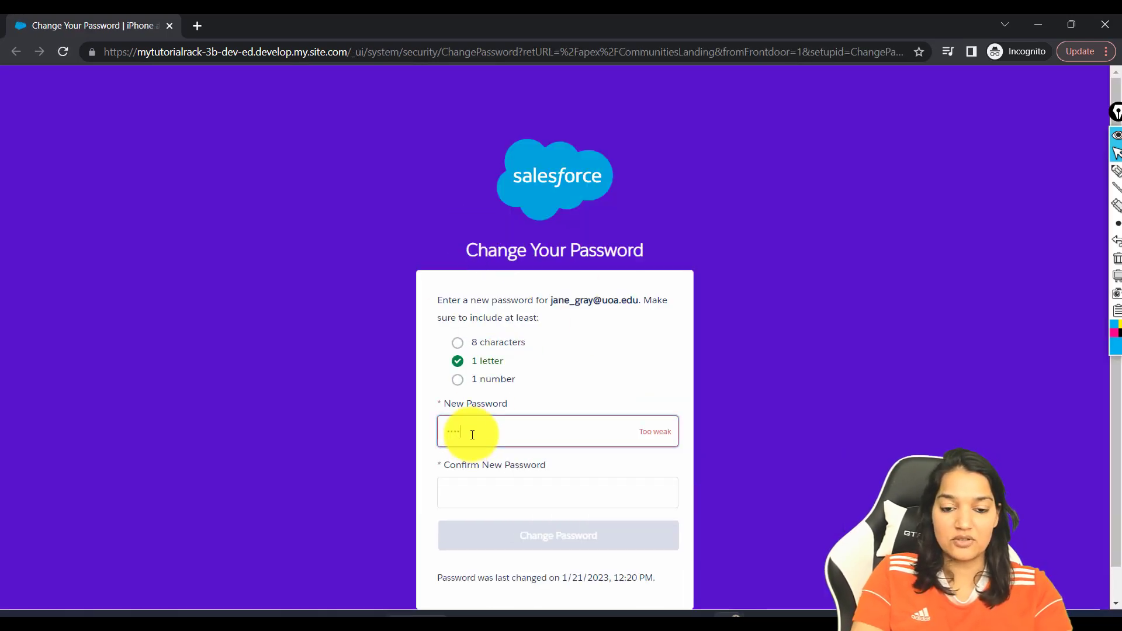
key(Tab)
text(***********)
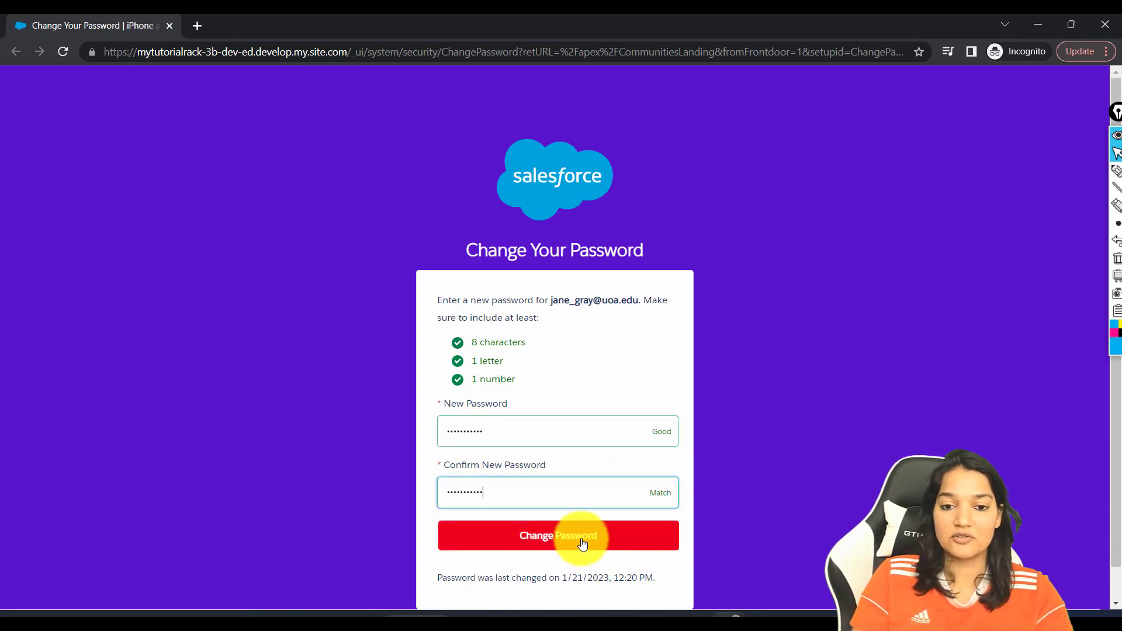
scroll(582, 543, down, 1)
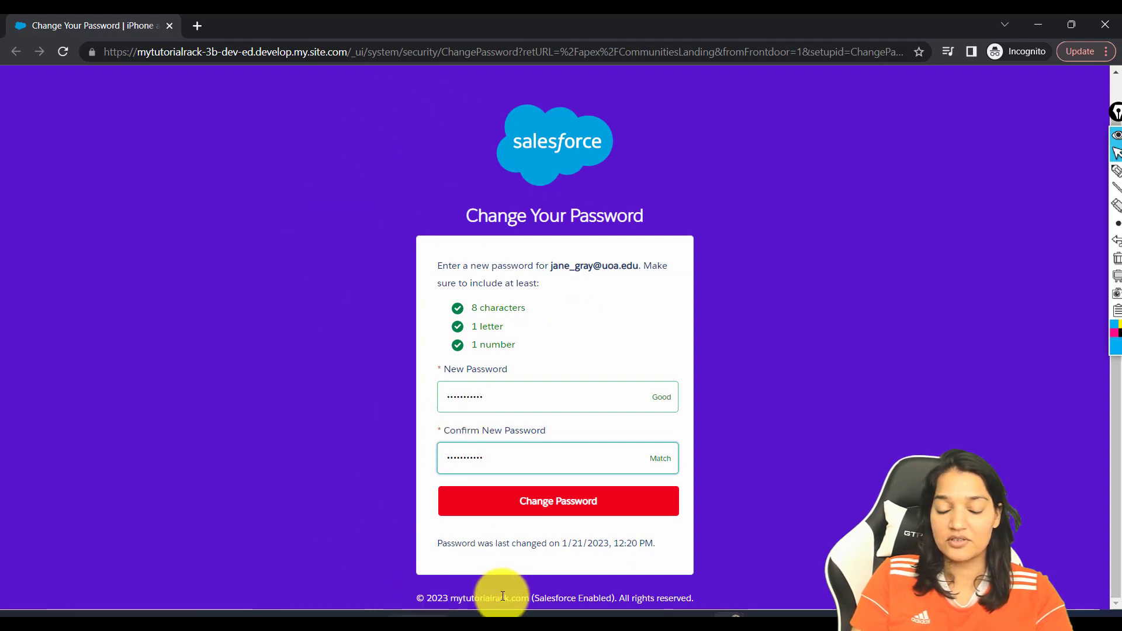
drag(458, 598, 673, 597)
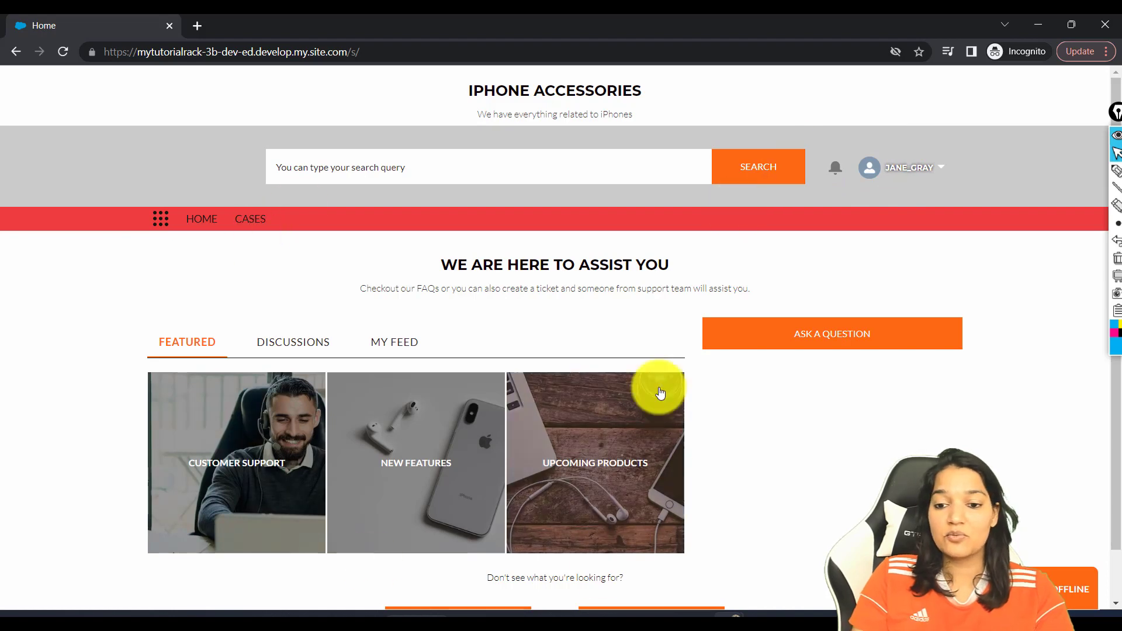
Browse the site's Cases list through the closed and open views, ending on My Cases
click(253, 231)
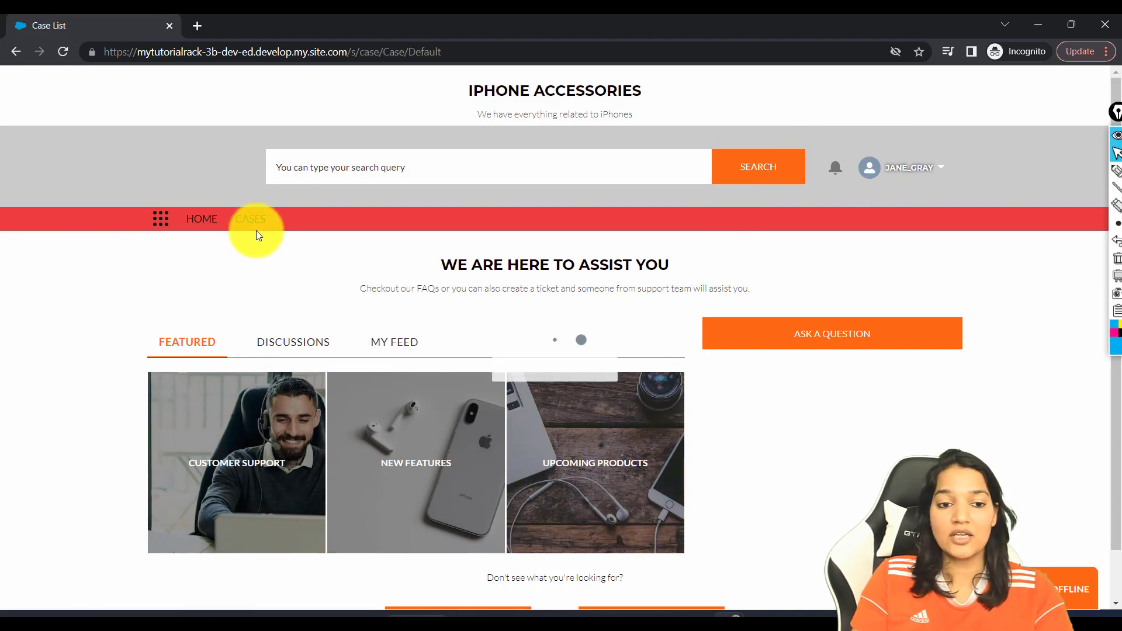
click(270, 257)
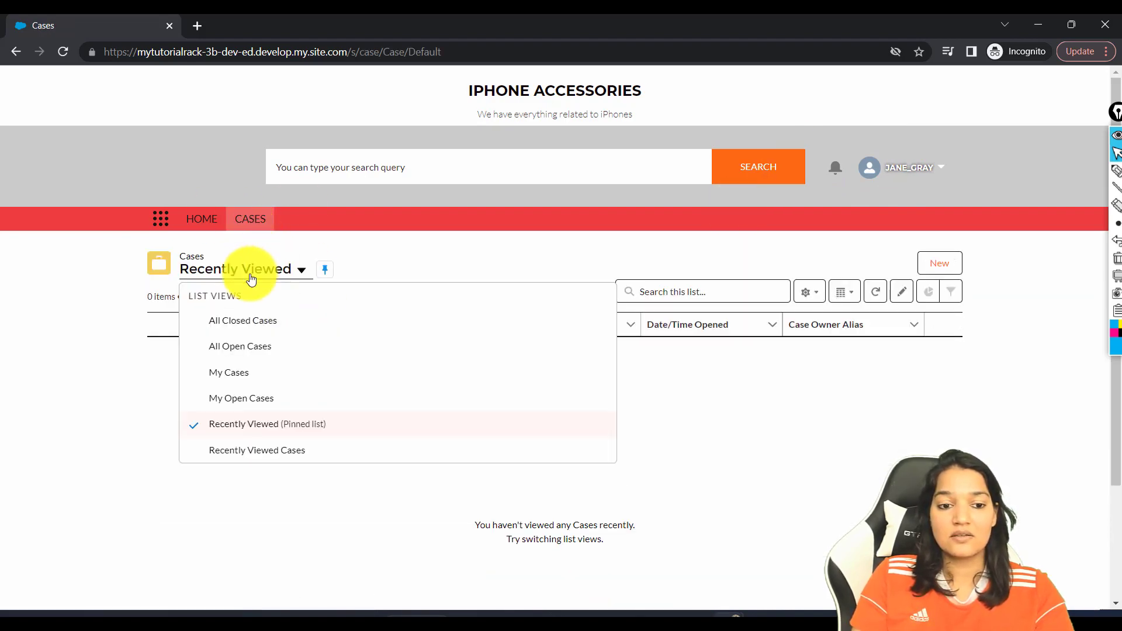
click(215, 320)
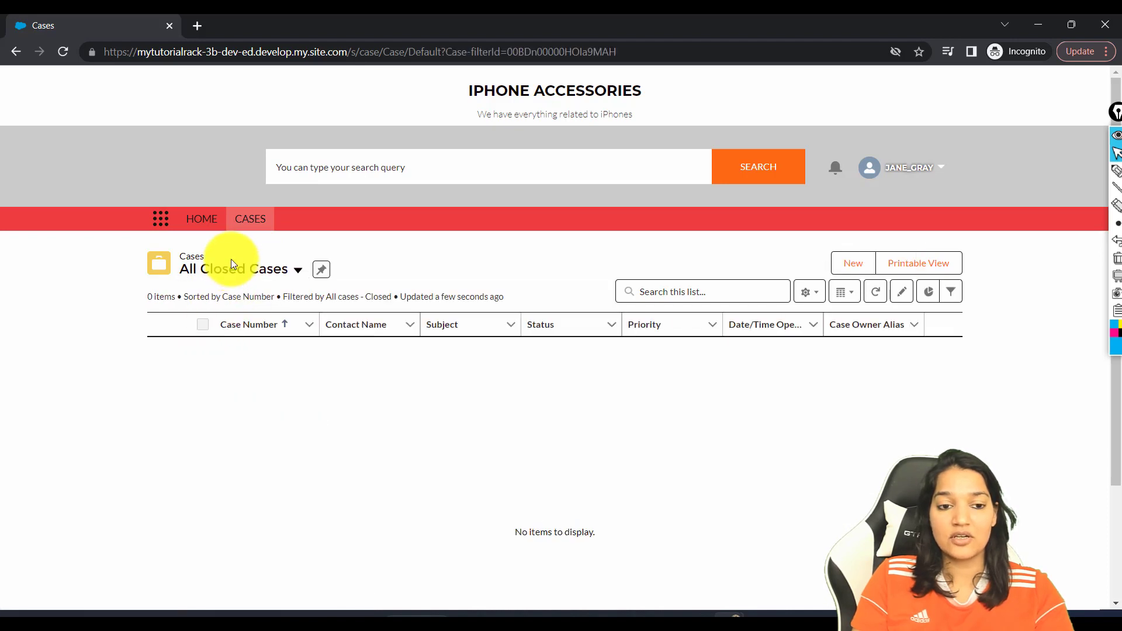
click(218, 270)
click(217, 341)
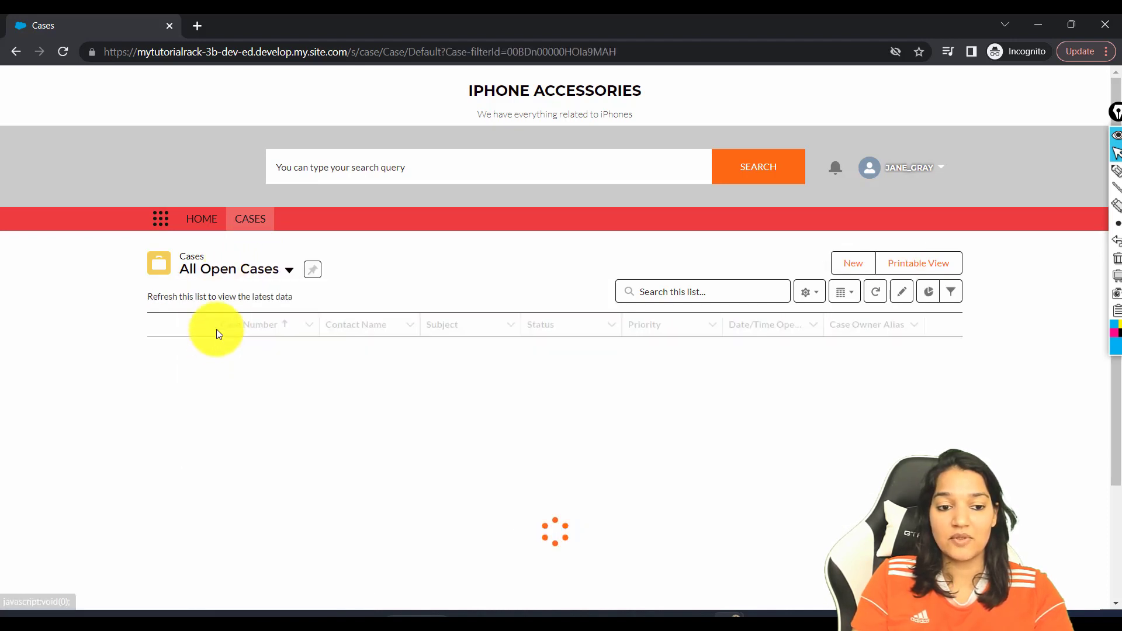
click(229, 270)
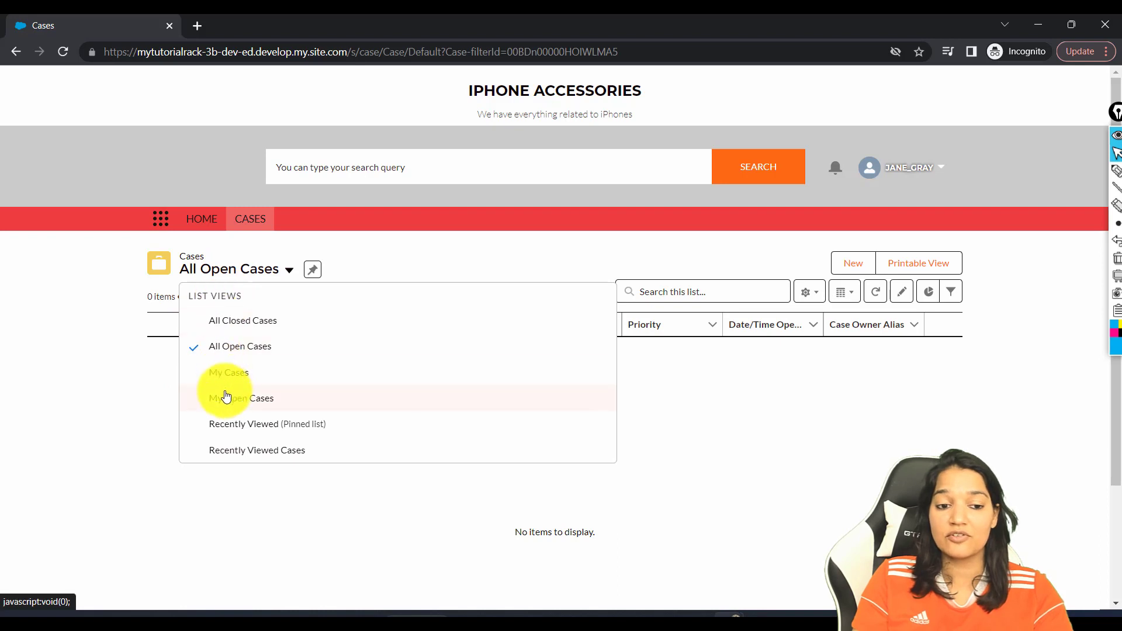
click(225, 378)
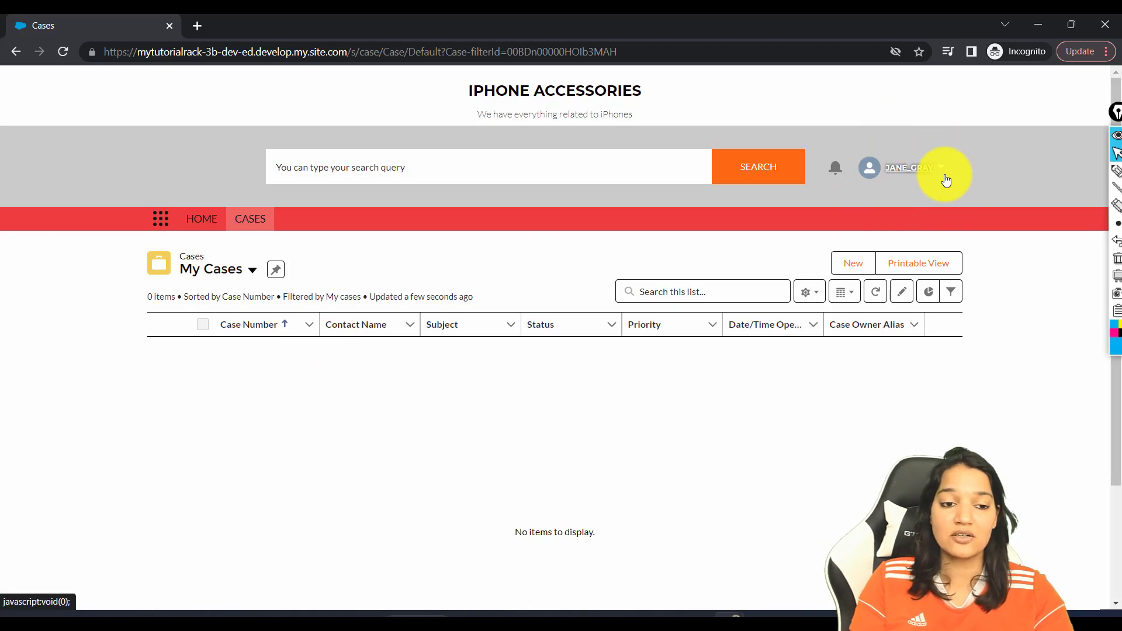
Return to the community home page, minimize the private window, and go back to Salesforce Setup Home
click(202, 220)
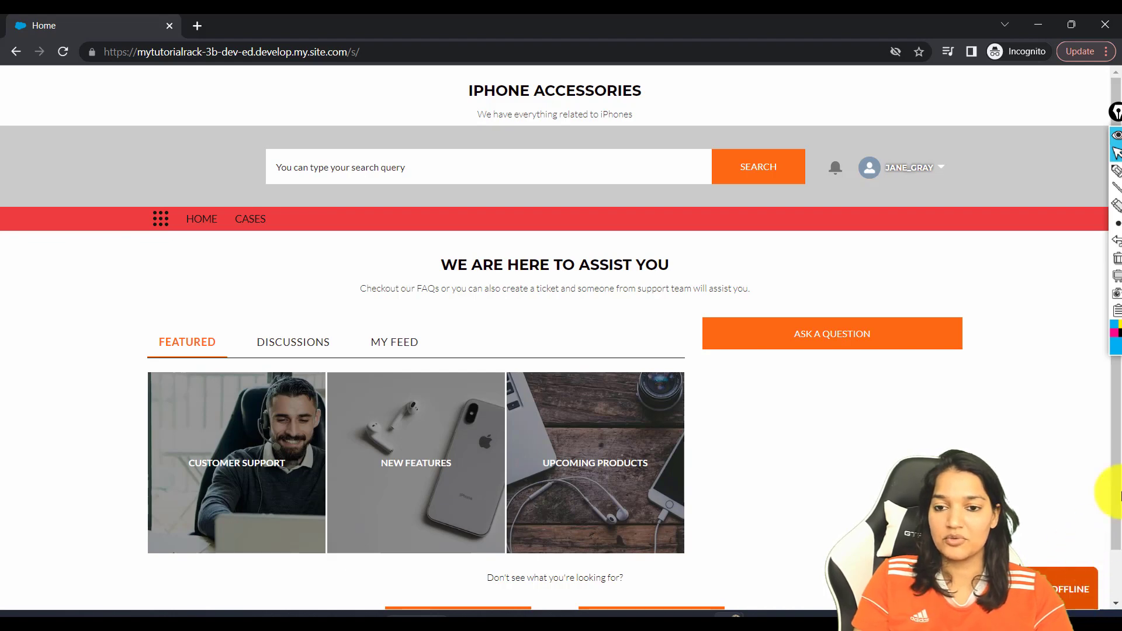
scroll(867, 387, down, 1)
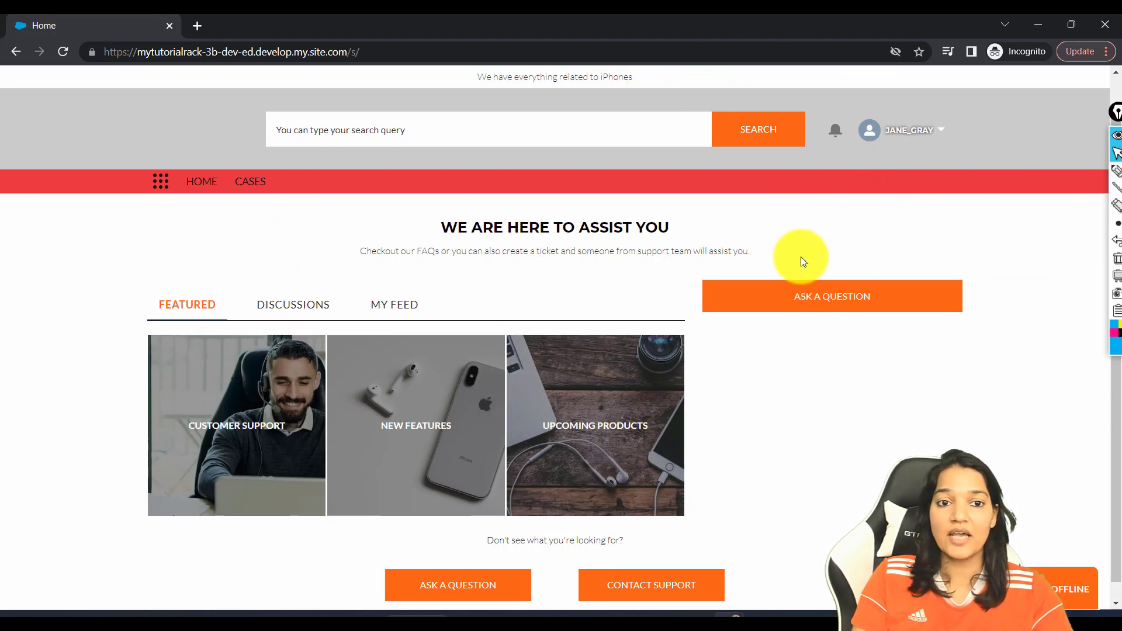
click(1033, 26)
click(338, 24)
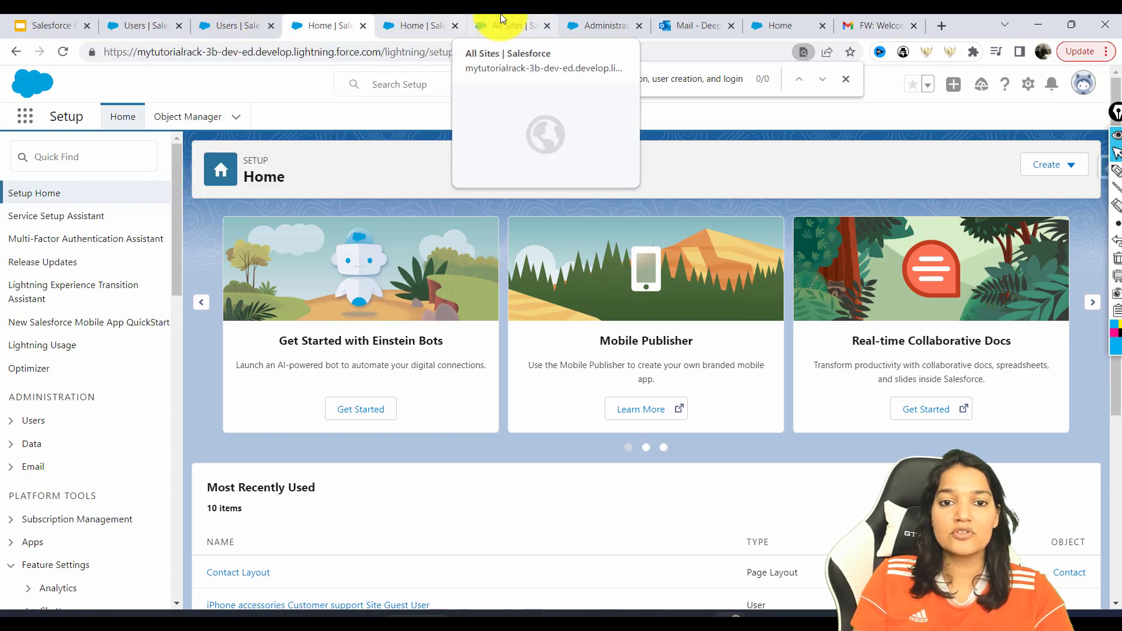
Open Contacts from the App Launcher by searching 'Cont'
click(495, 25)
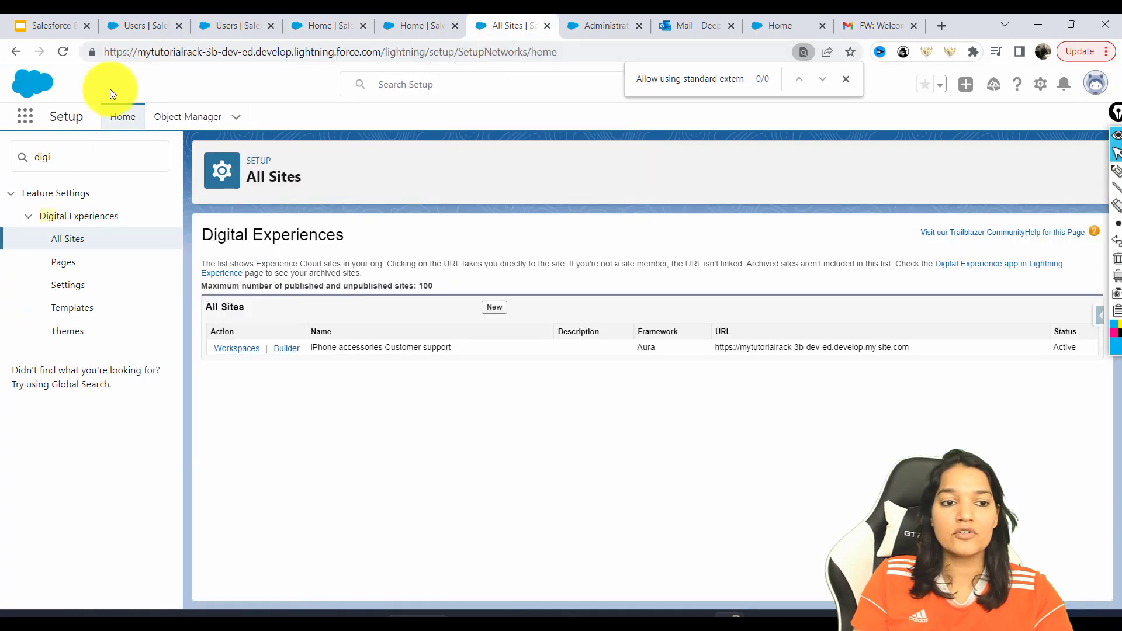
click(25, 125)
text(Cont)
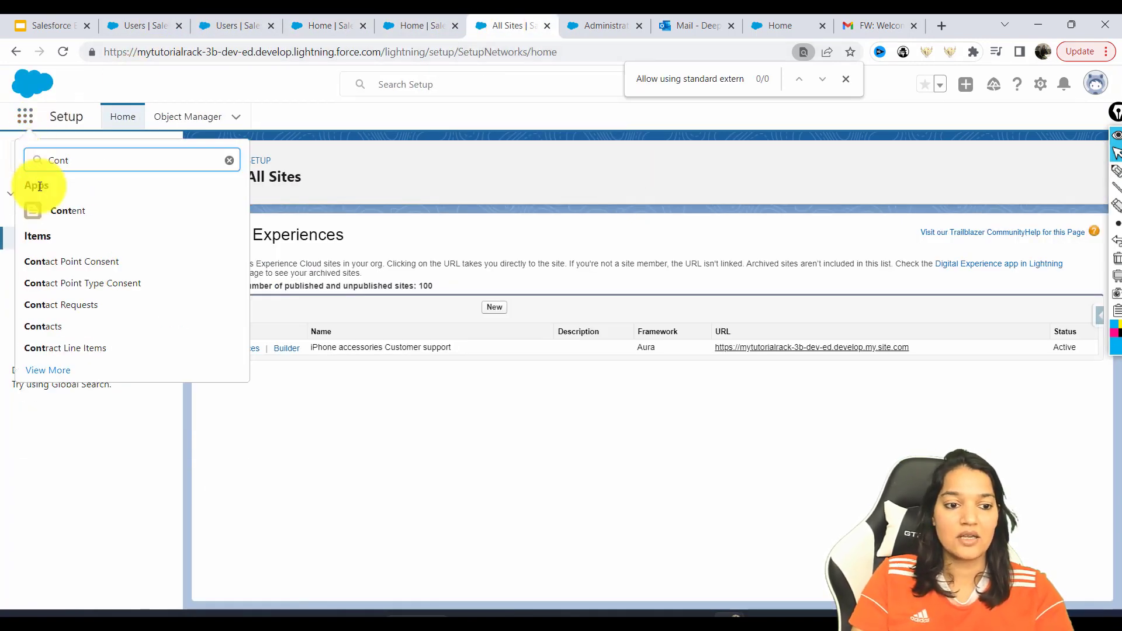
click(41, 327)
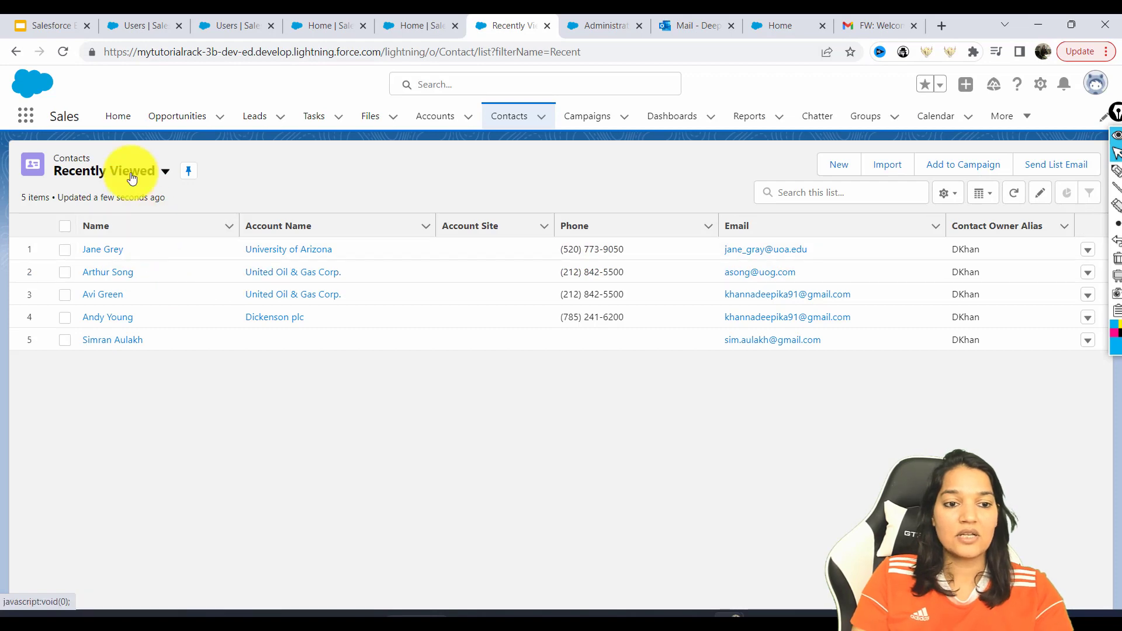
Switch to All Contacts and open the Grand Hotels & Resorts Ltd VP, Facilities contact record
click(125, 174)
click(111, 232)
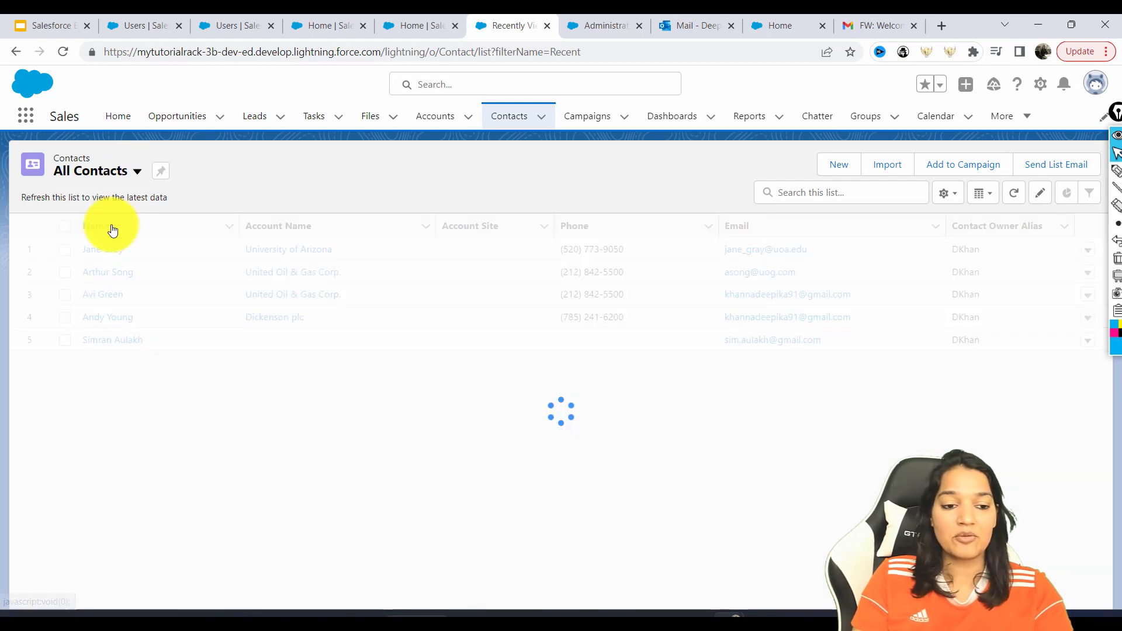
click(113, 454)
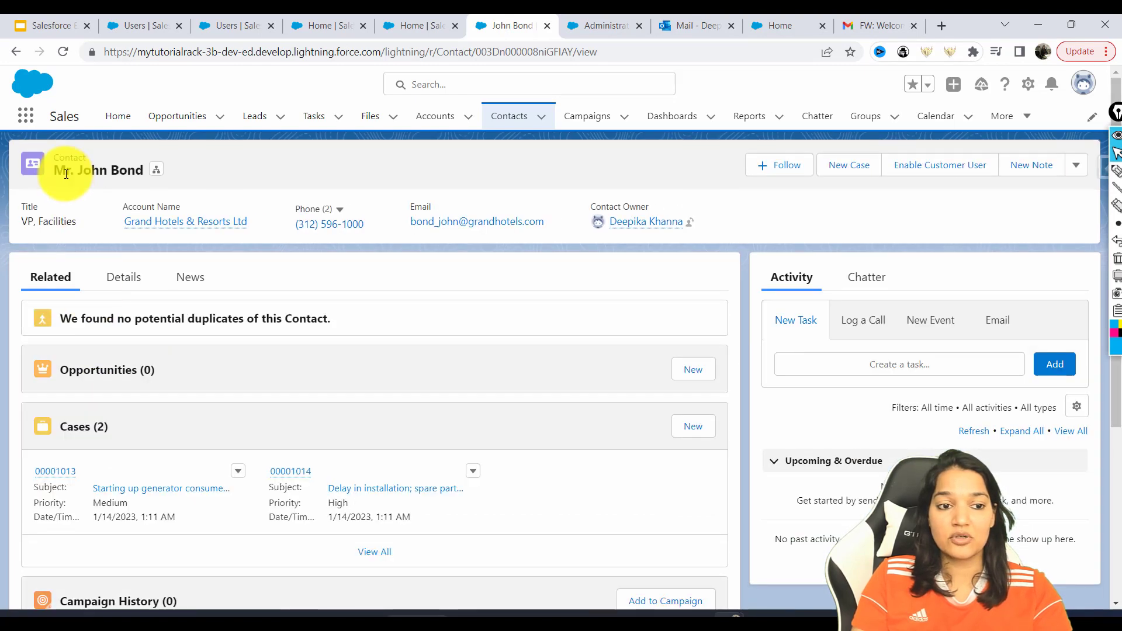
drag(65, 170, 136, 170)
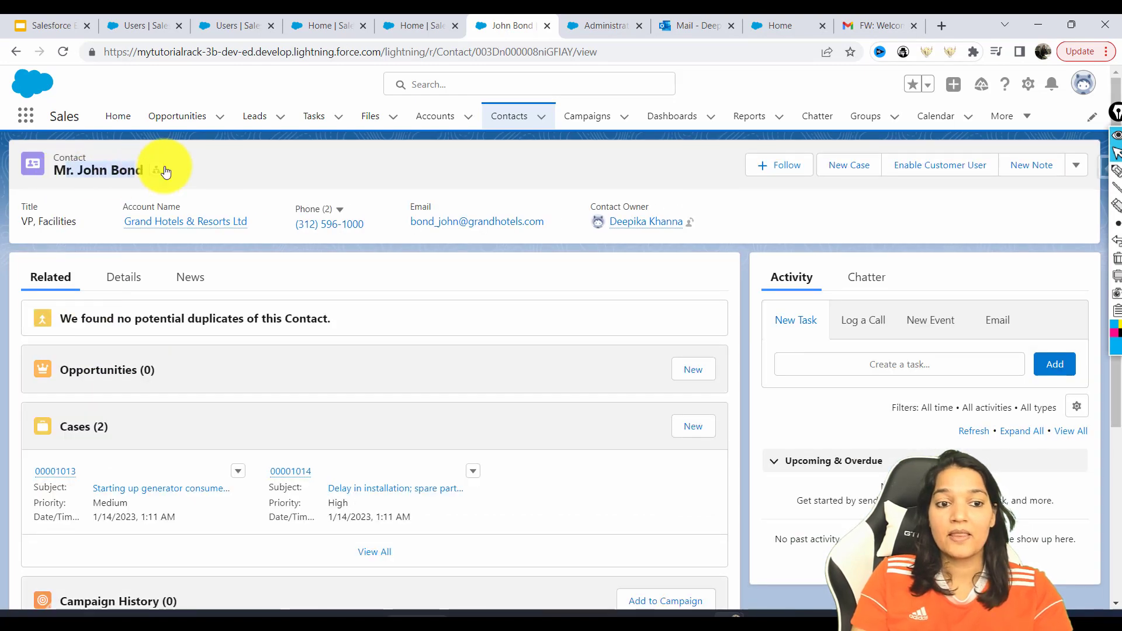
Enable the contact as a Customer Community user with a pasted replacement e-mail, and save
click(963, 170)
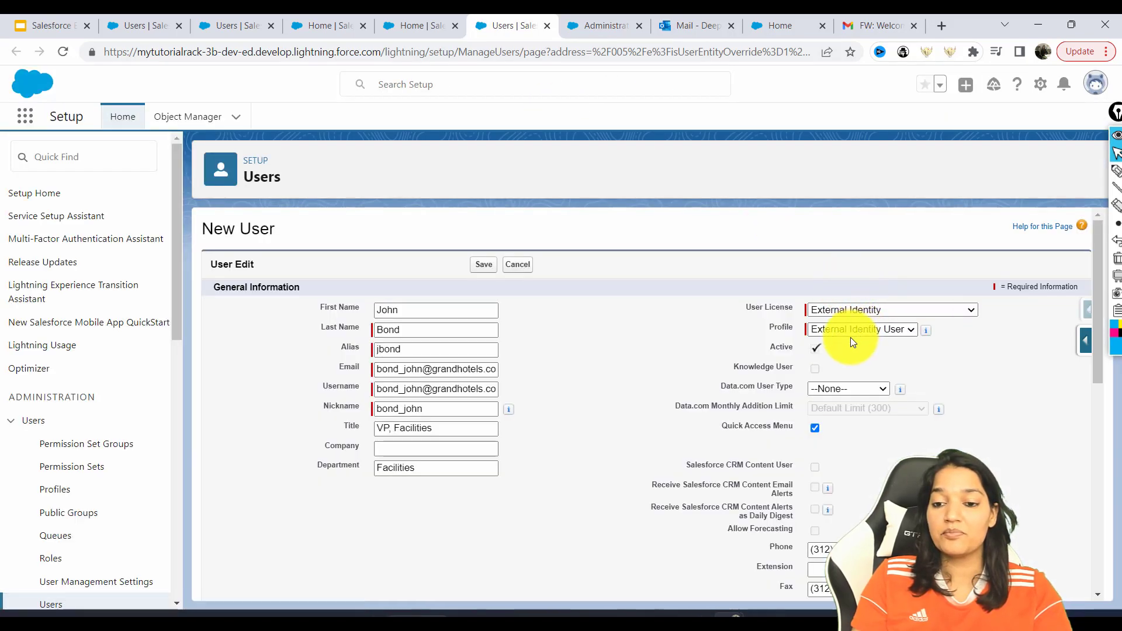
click(857, 310)
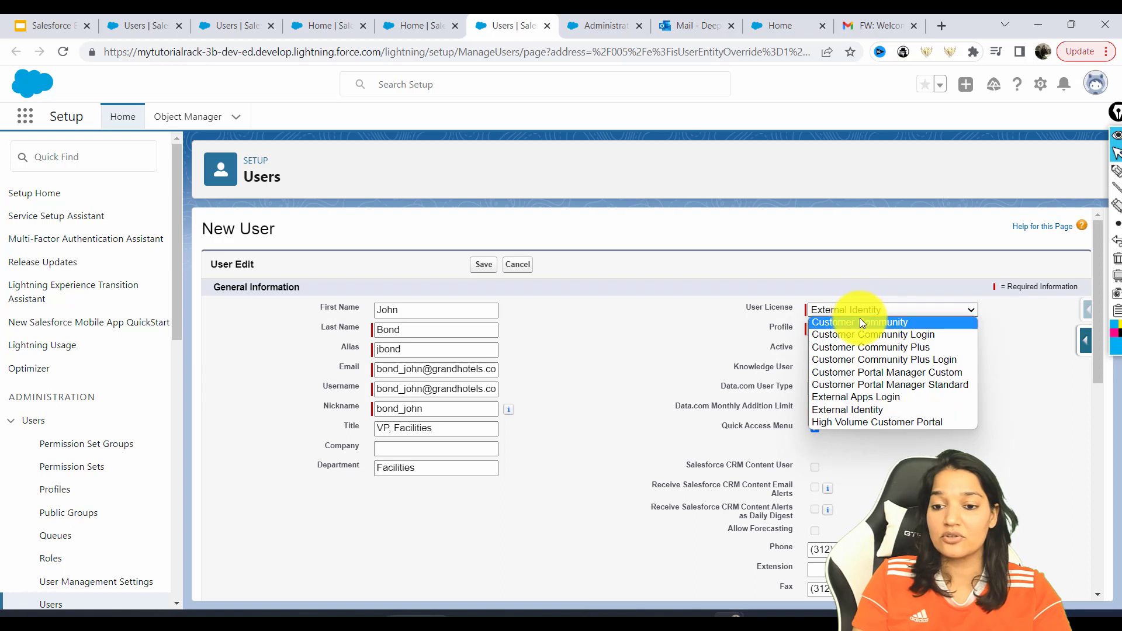
click(859, 322)
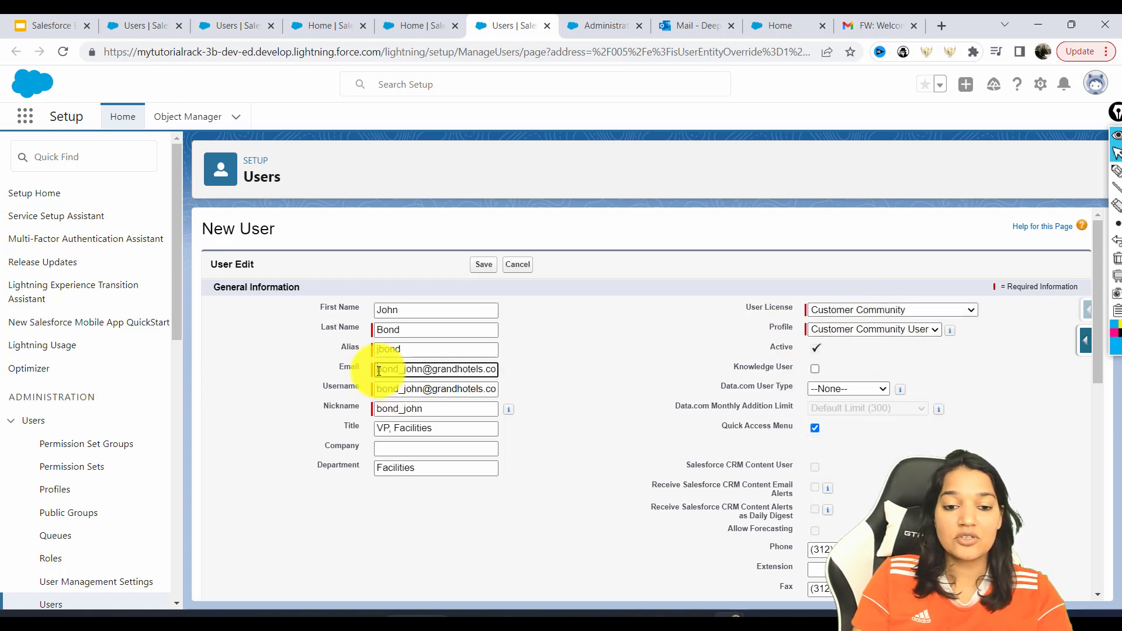
drag(379, 371, 516, 360)
key(ctrl+v)
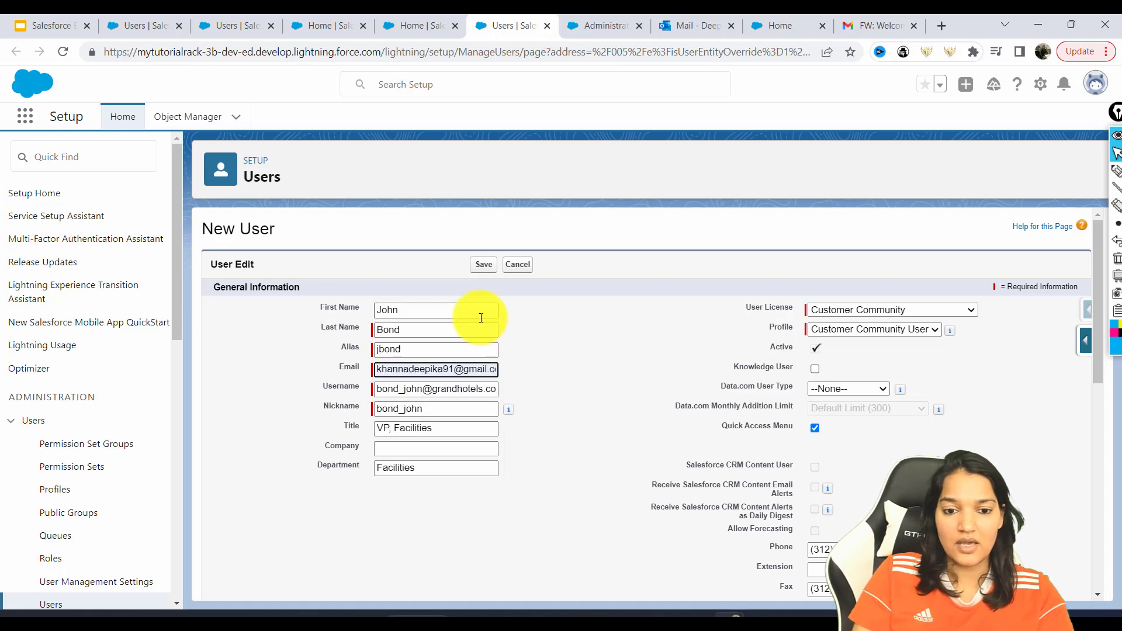
click(486, 267)
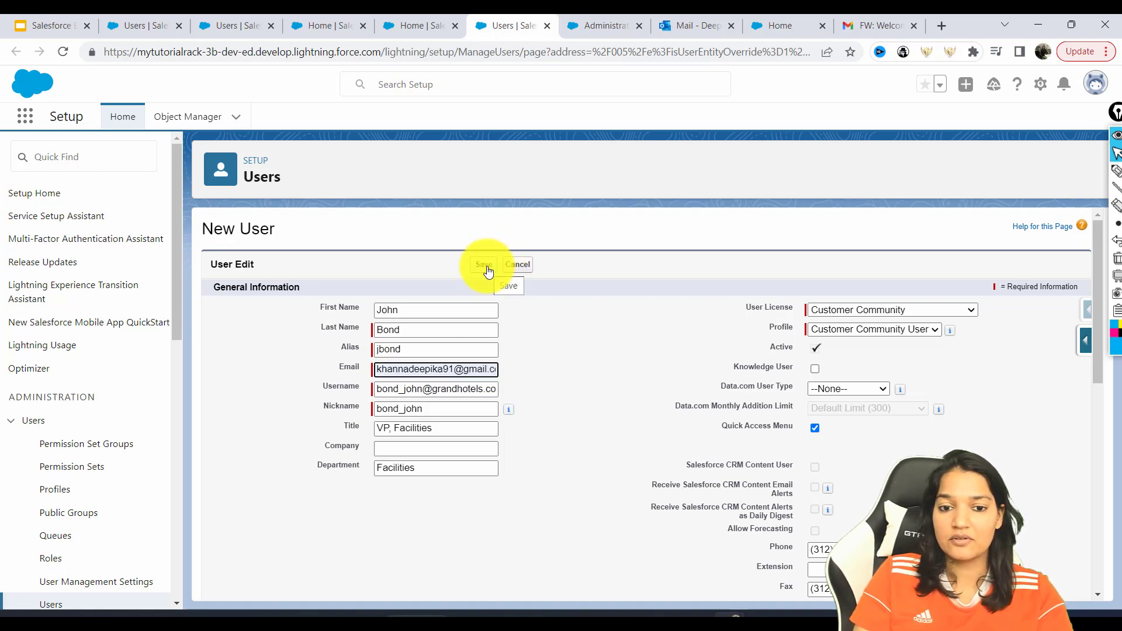
key(Return)
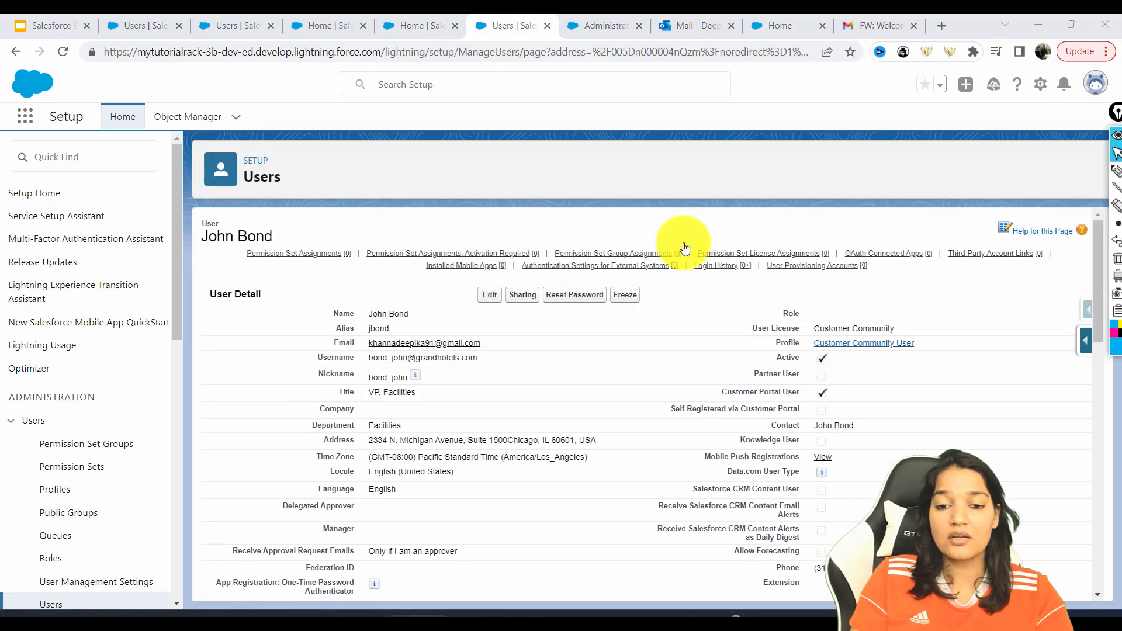
drag(367, 343, 485, 342)
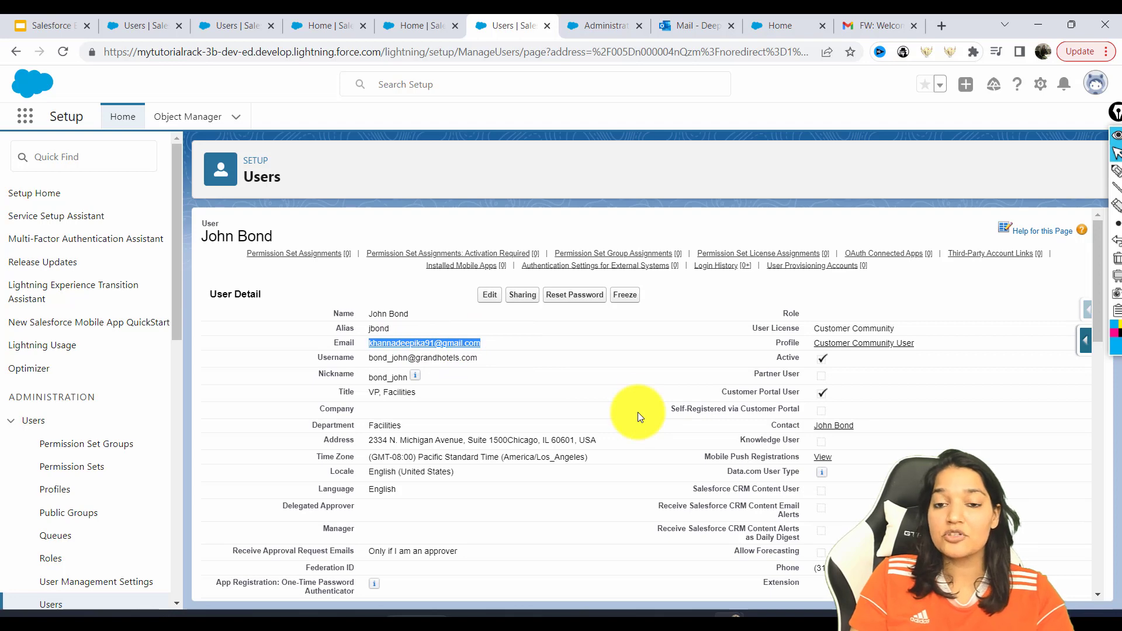
Open the latest iPhone Accessories welcome e-mail from Gmail Trash and launch its login link incognito
click(886, 25)
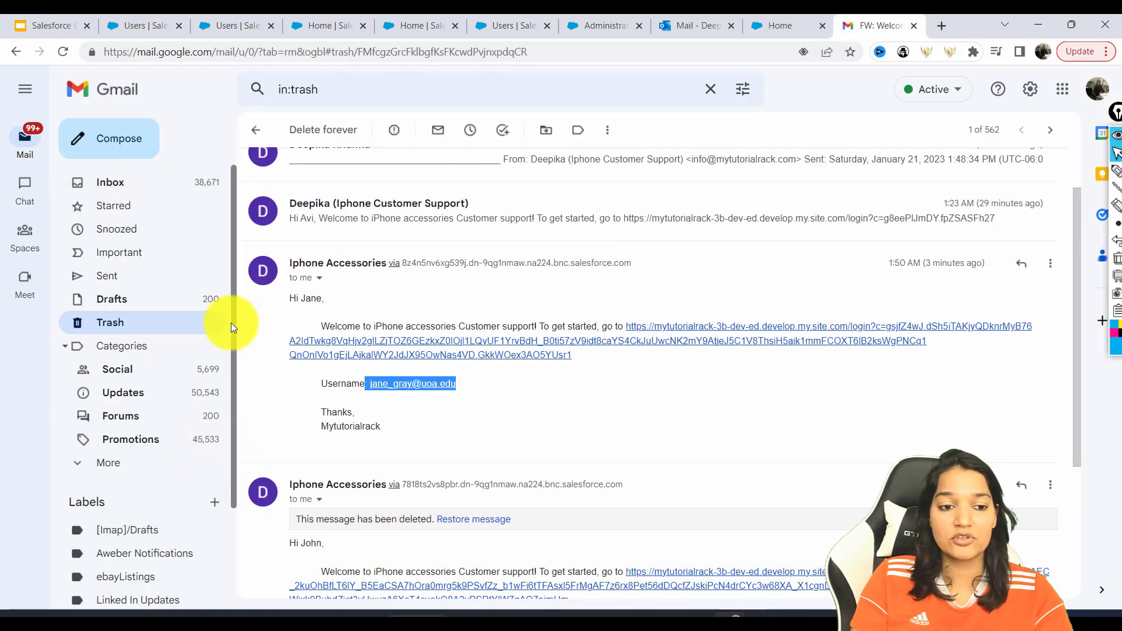
click(114, 324)
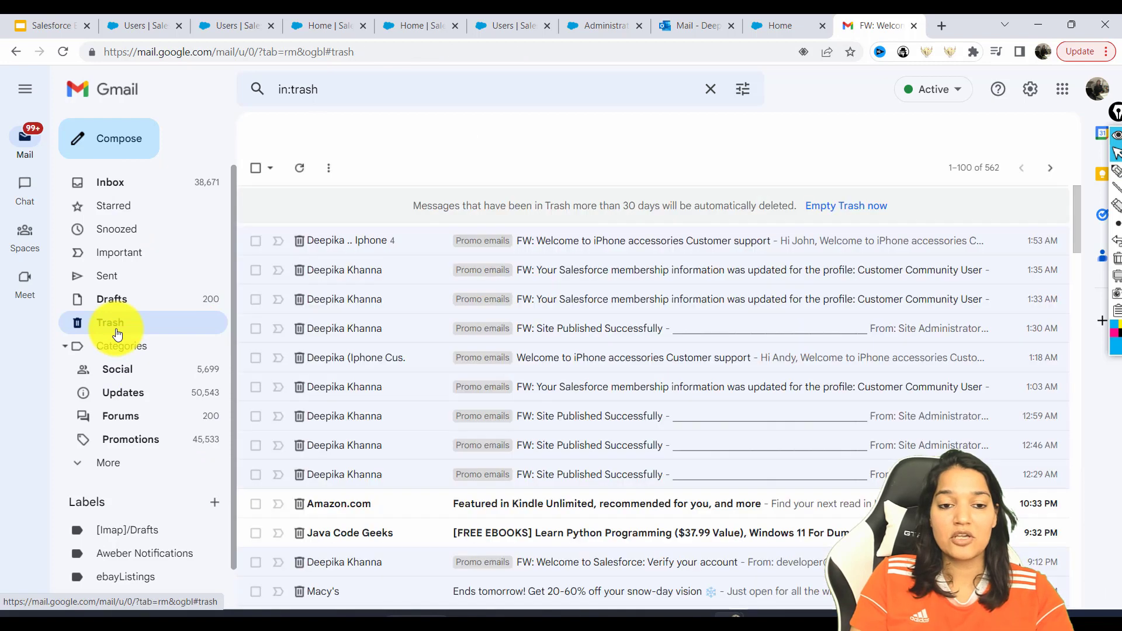
click(610, 252)
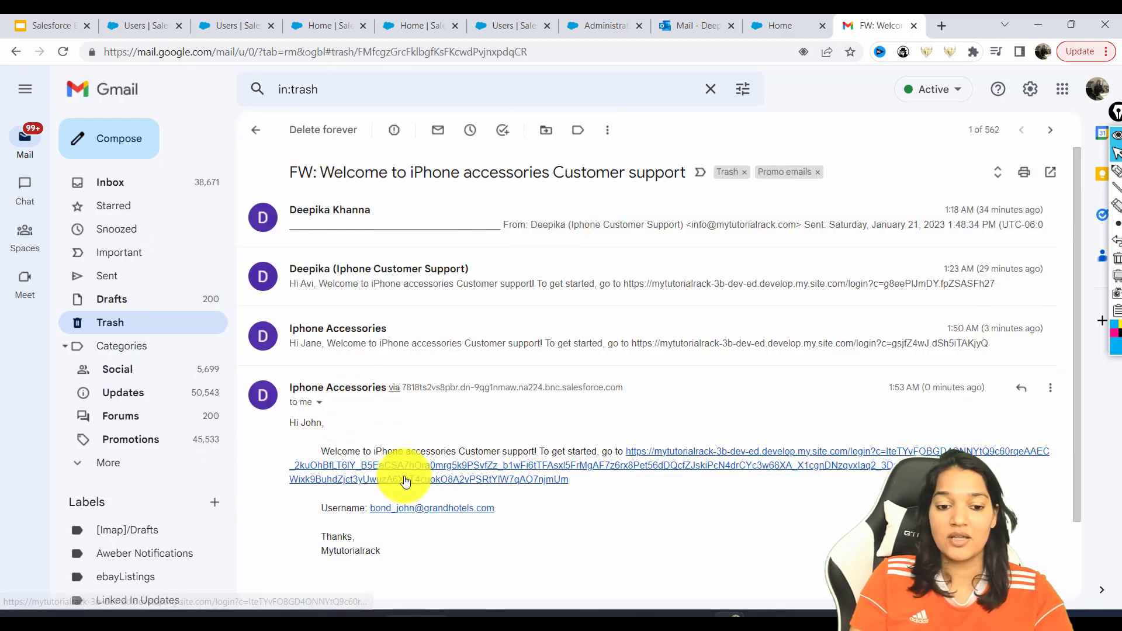
drag(507, 517, 374, 508)
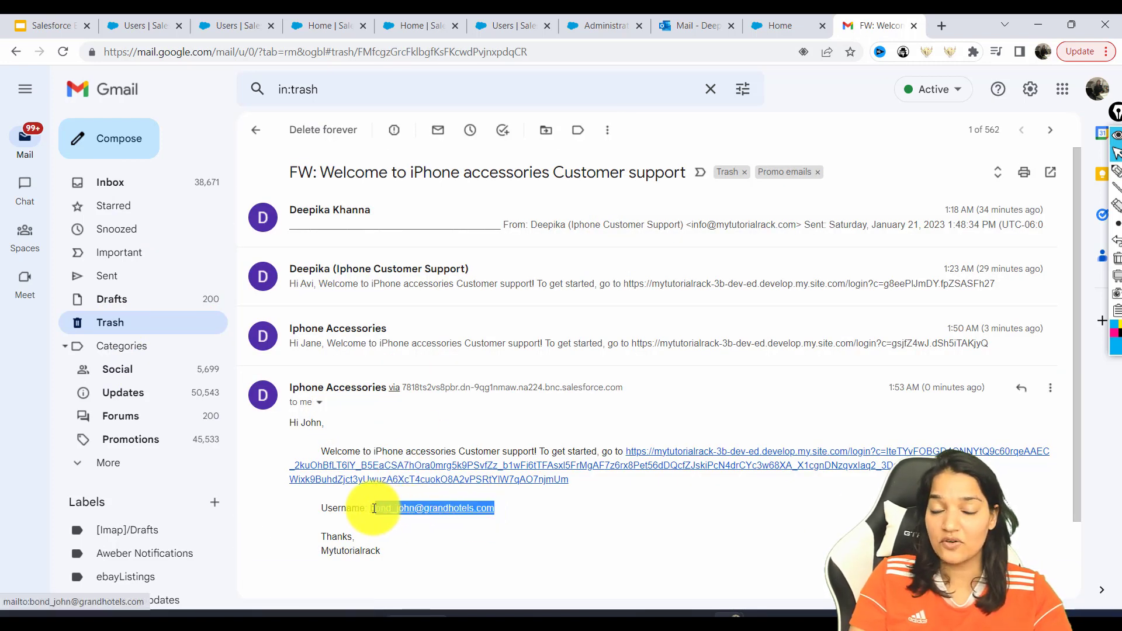
drag(625, 486, 626, 451)
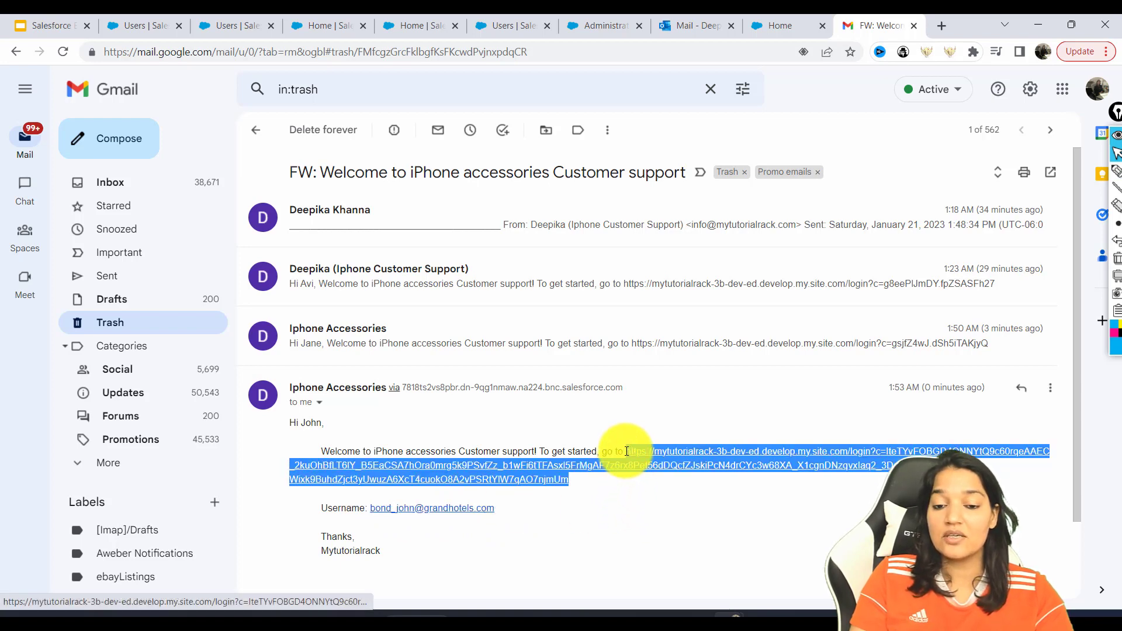
right_click(684, 447)
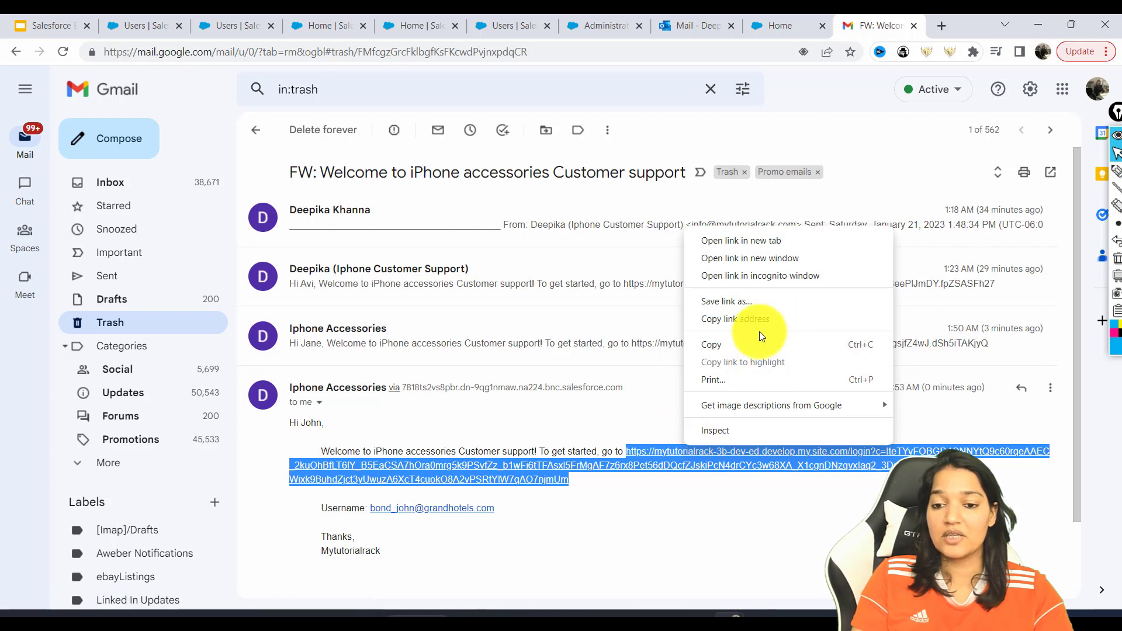
click(759, 275)
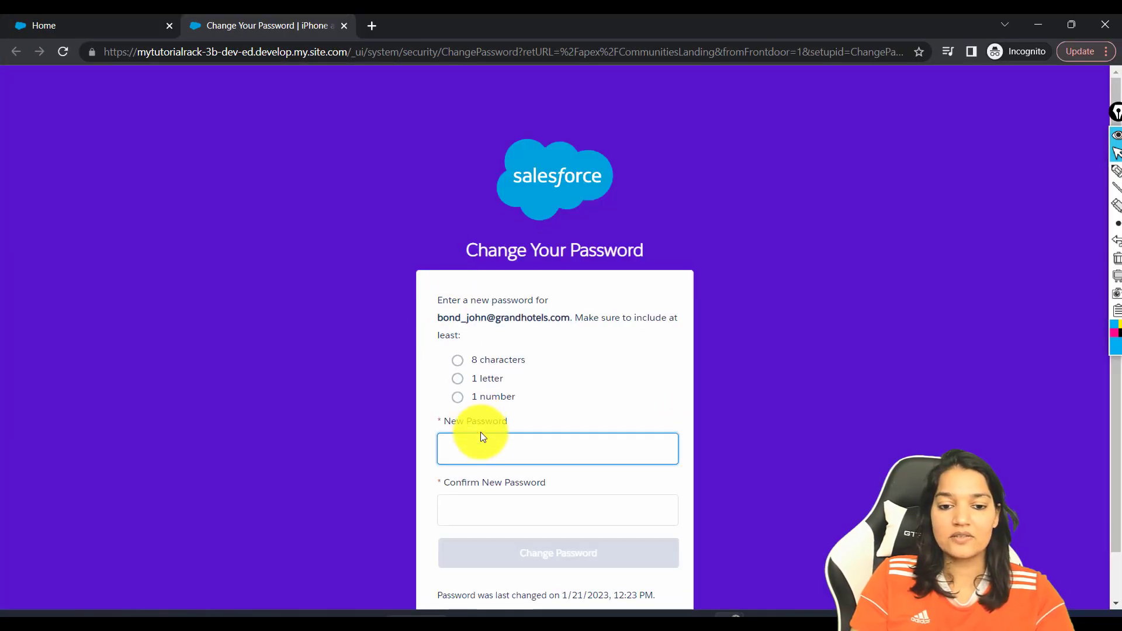
Enter a new password meeting the requirements and submit it with Change Password
click(482, 438)
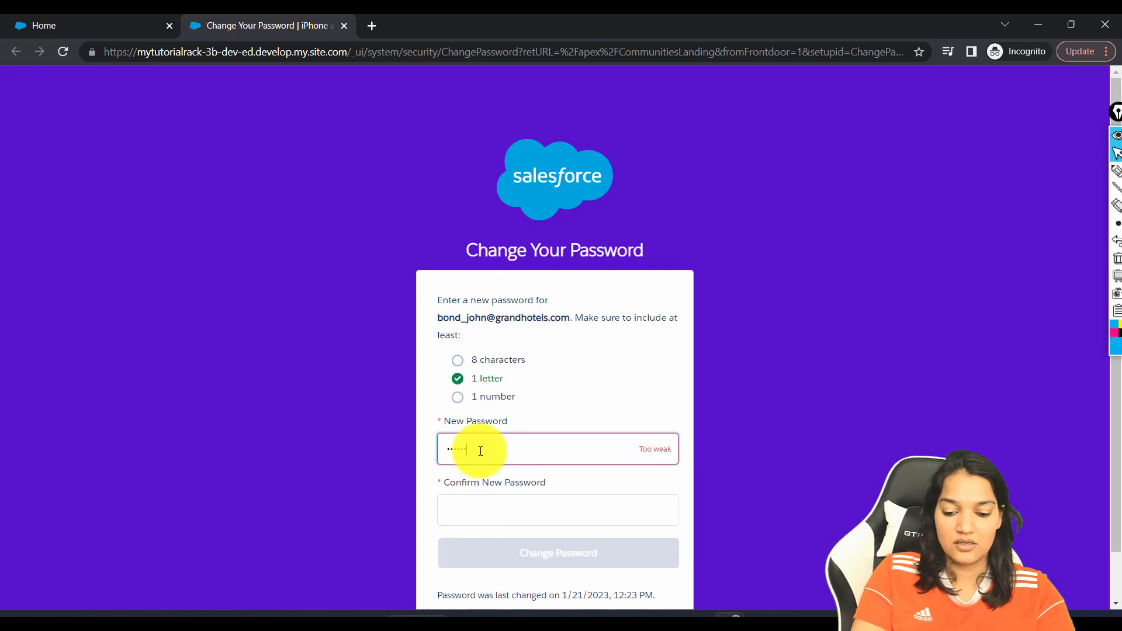
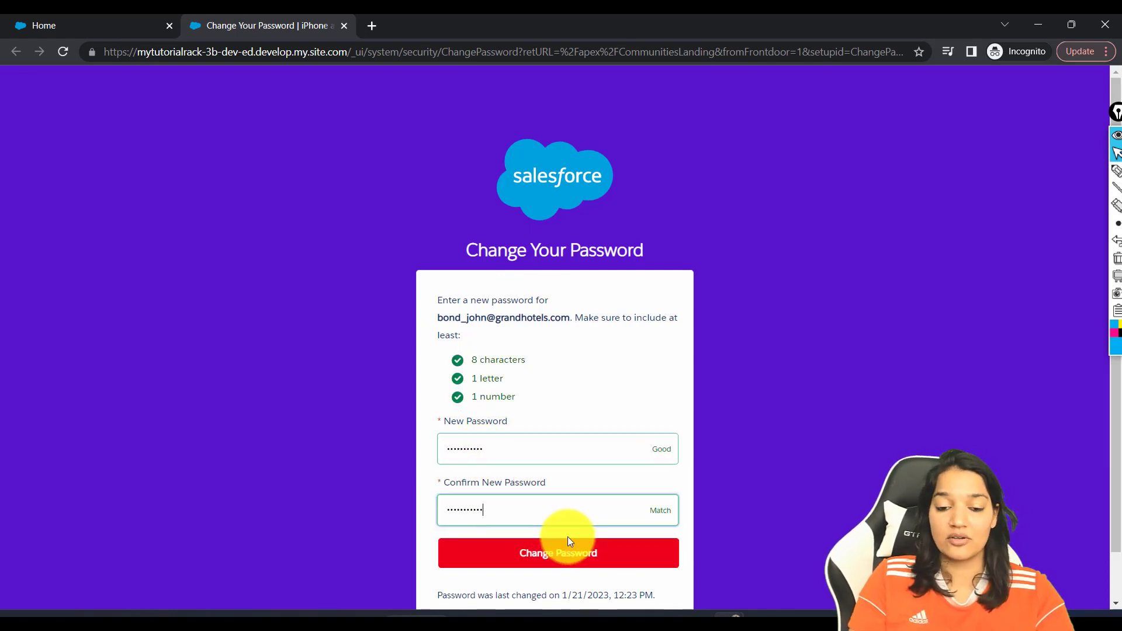
click(565, 569)
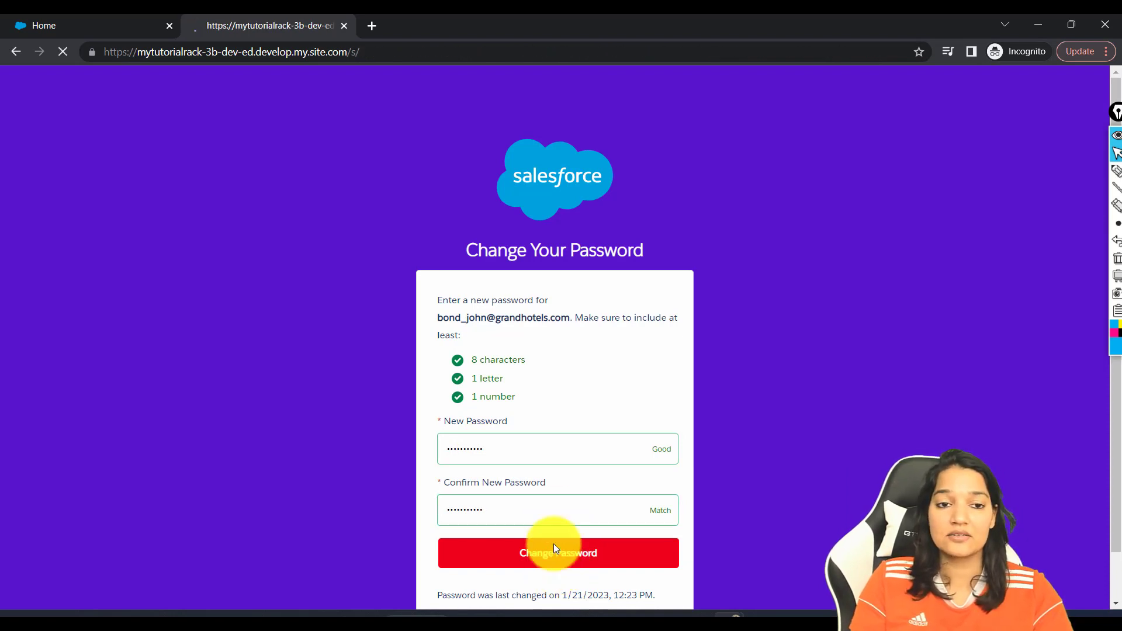